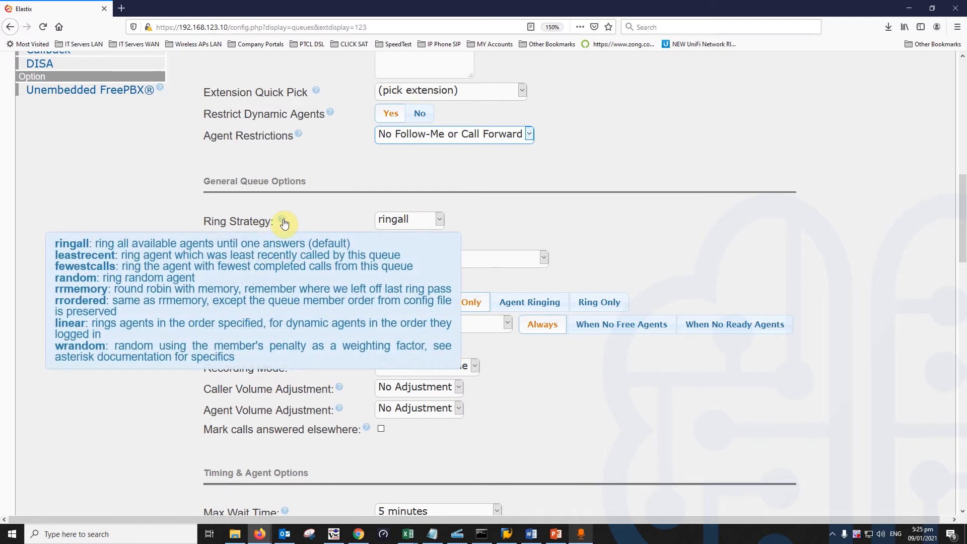
- Review the ring strategy choices and set the queue's Ring Strategy to rrmemory
click(439, 220)
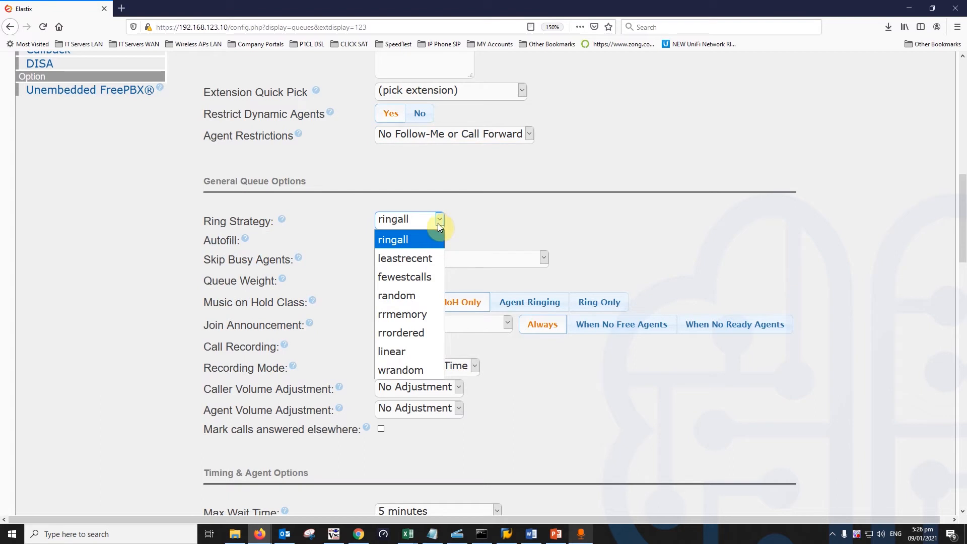
click(465, 227)
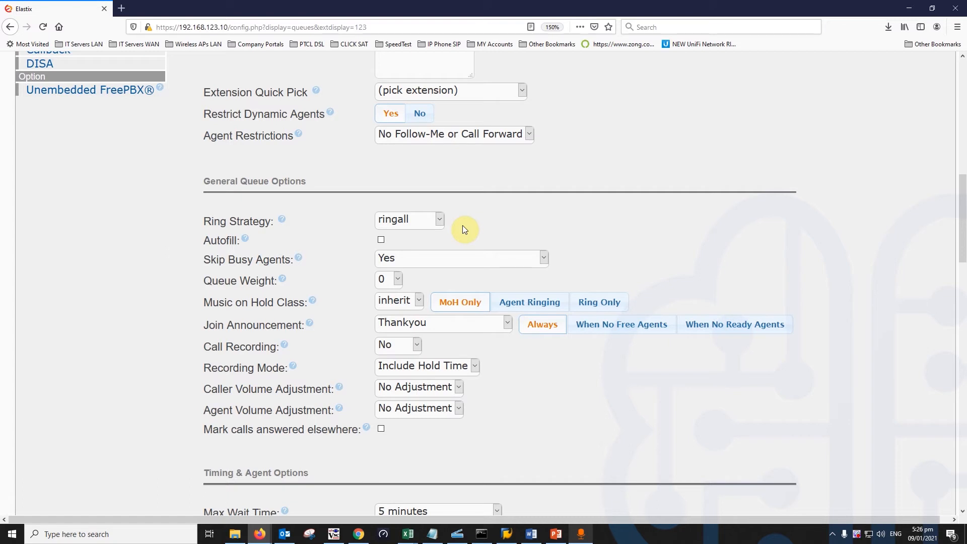
click(440, 220)
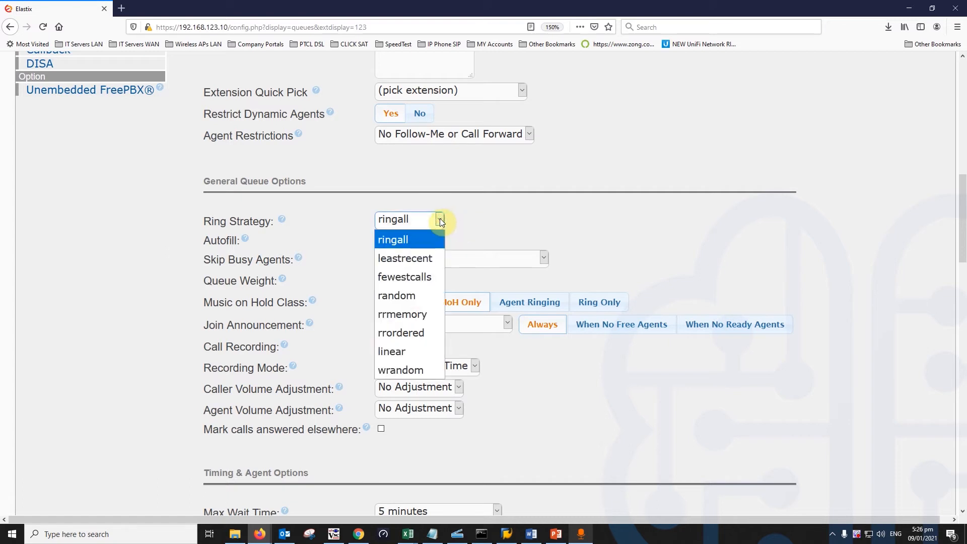
click(474, 210)
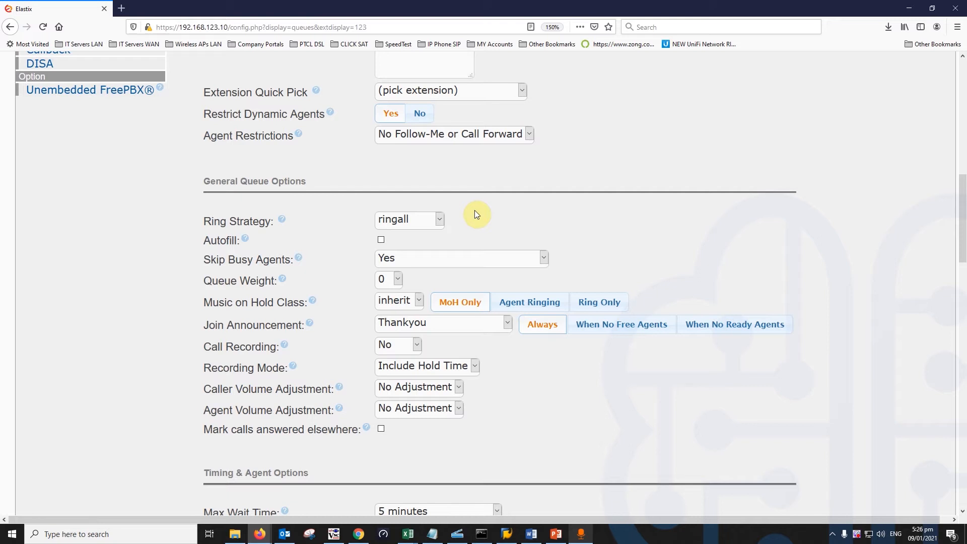
click(439, 220)
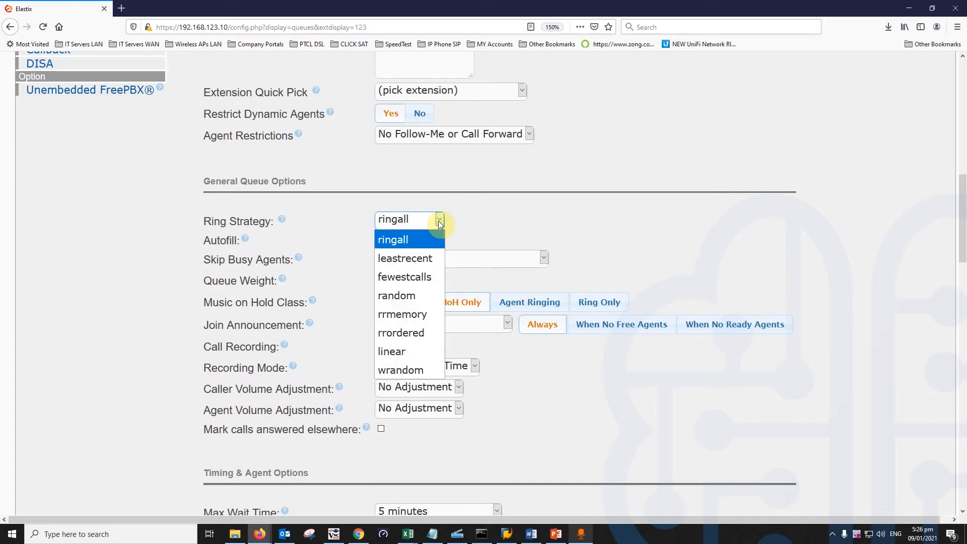
click(422, 317)
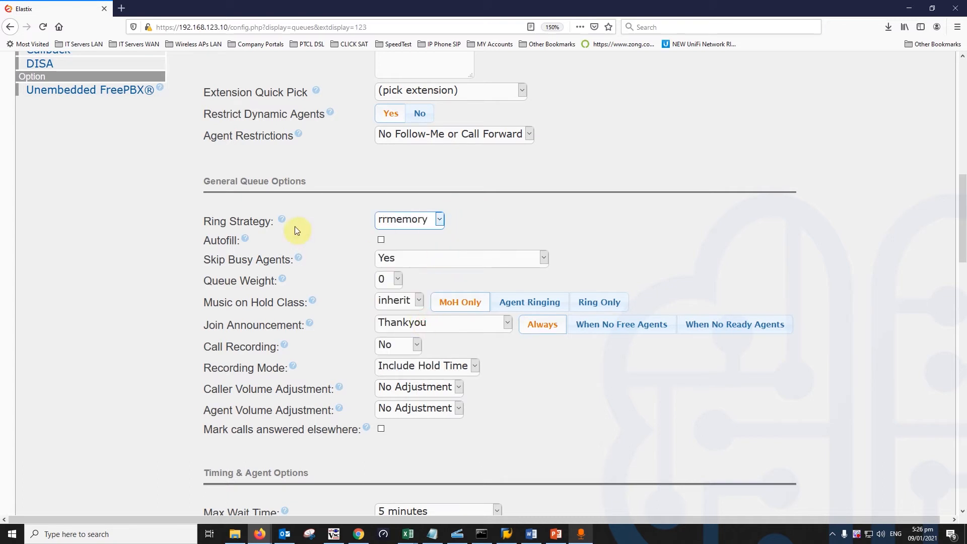
- Examine the ring strategy descriptions and the order of the queue's Dynamic Members entries
mouse_move(282, 221)
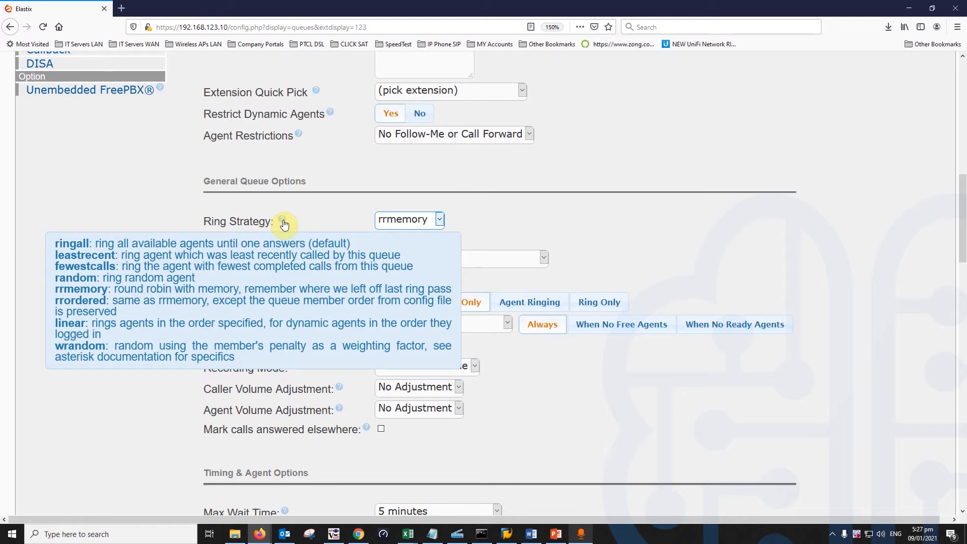
scroll(529, 146, up, 5)
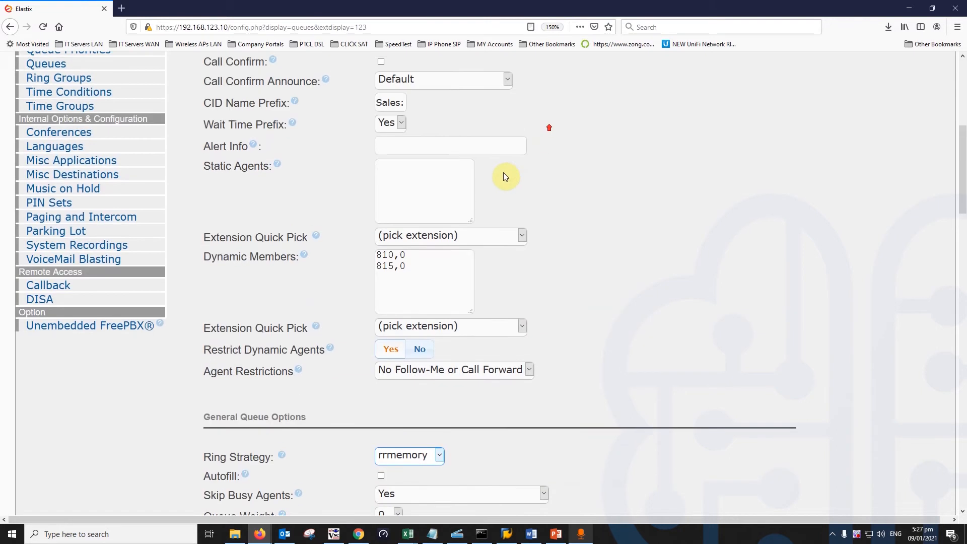
double_click(404, 255)
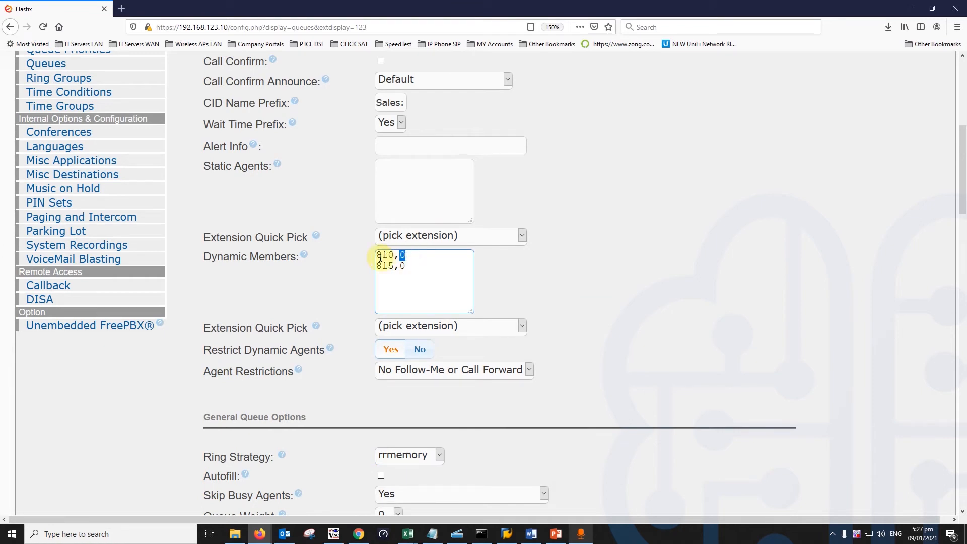
drag(376, 255, 404, 256)
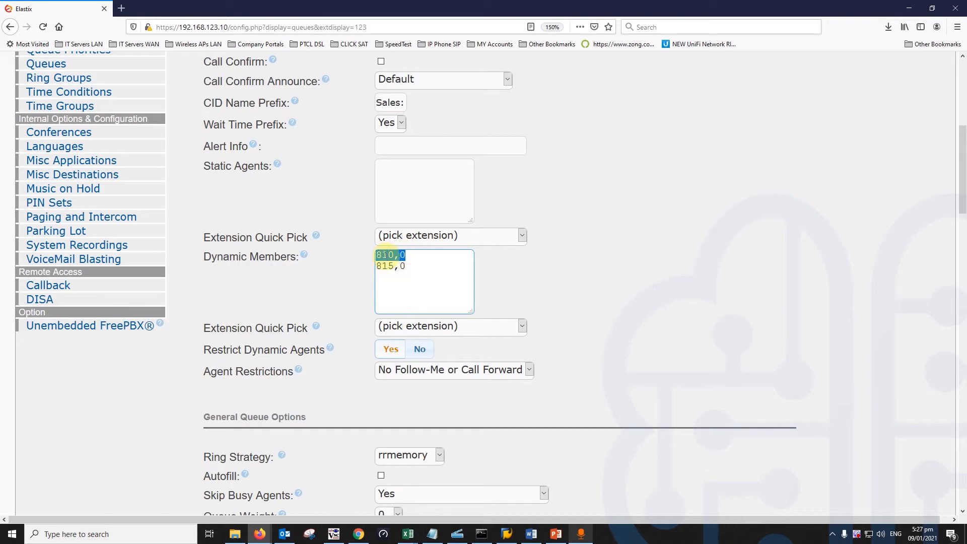
drag(383, 255, 397, 256)
click(396, 256)
drag(375, 256, 388, 303)
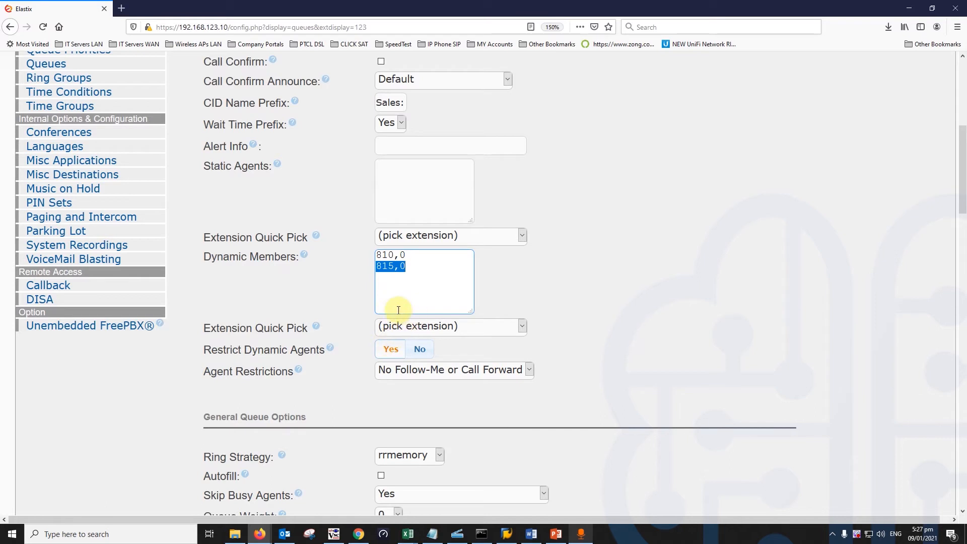
click(379, 254)
drag(379, 254, 407, 265)
- Enable Autofill in the General Queue Options
scroll(407, 266, down, 3)
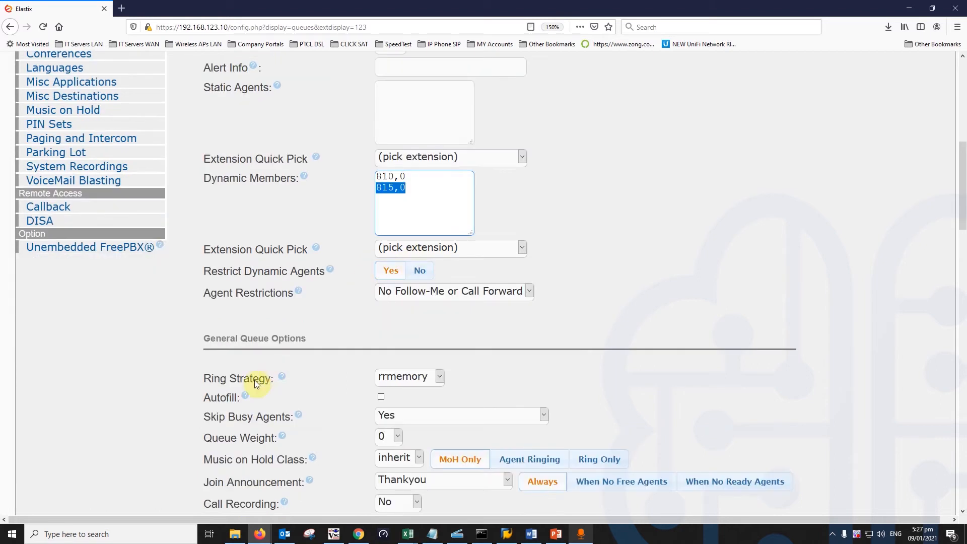
mouse_move(306, 396)
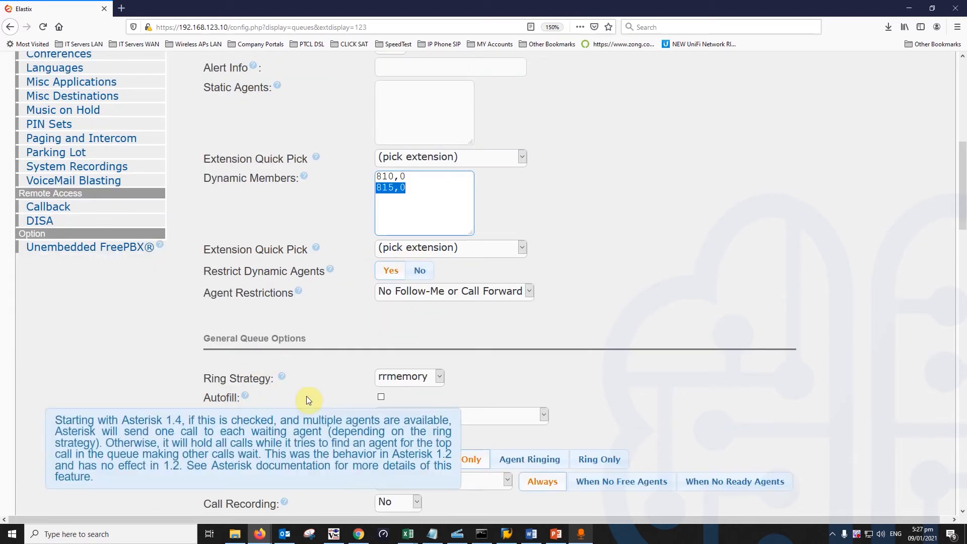
click(382, 397)
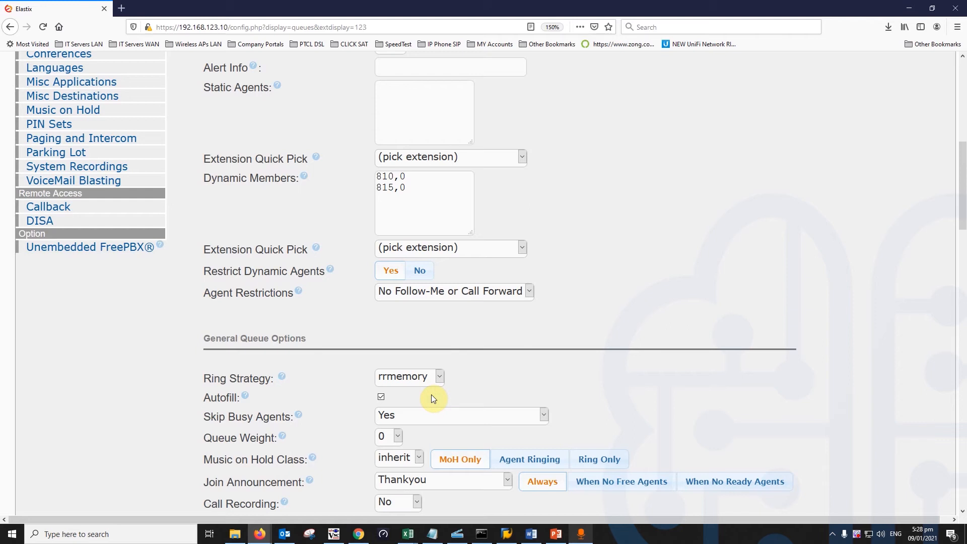
- Set Skip Busy Agents to Queue calls only (ringinuse=no) in the General Queue Options
scroll(432, 394, down, 3)
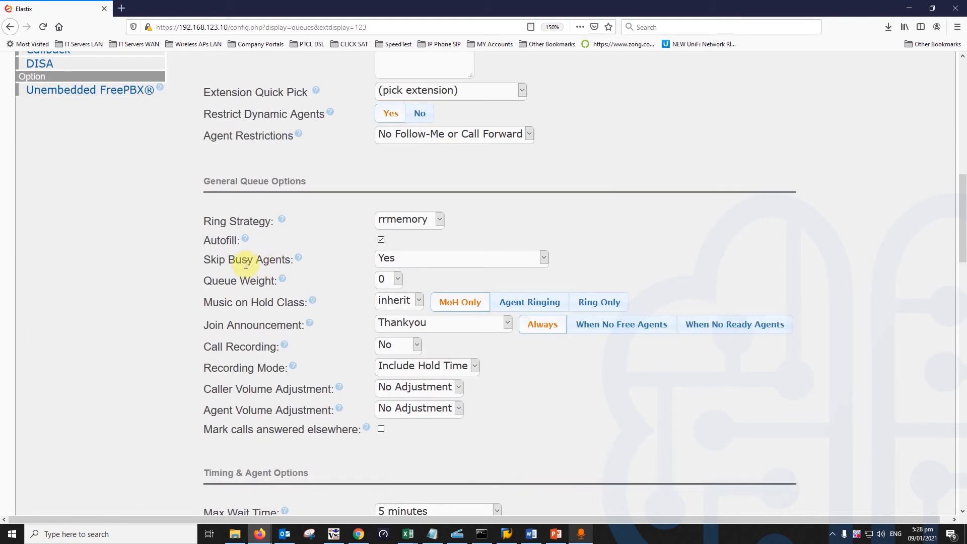
drag(203, 260, 295, 262)
drag(204, 259, 285, 264)
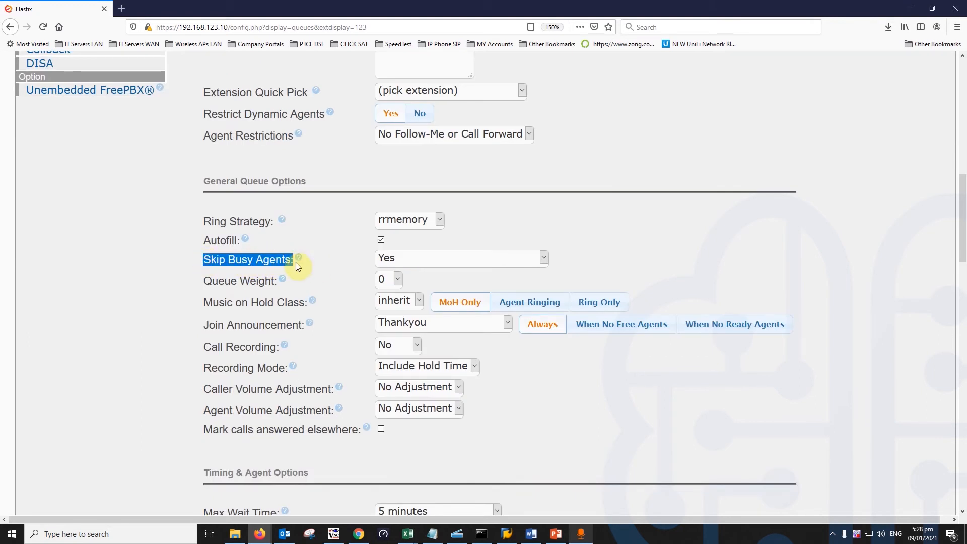
click(215, 257)
drag(204, 260, 295, 259)
click(493, 262)
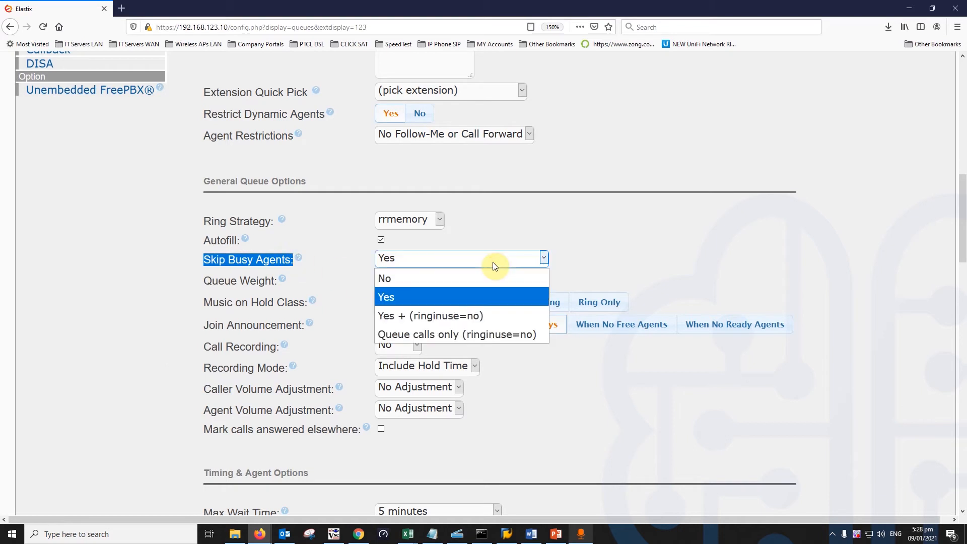
click(491, 264)
click(403, 259)
click(403, 259)
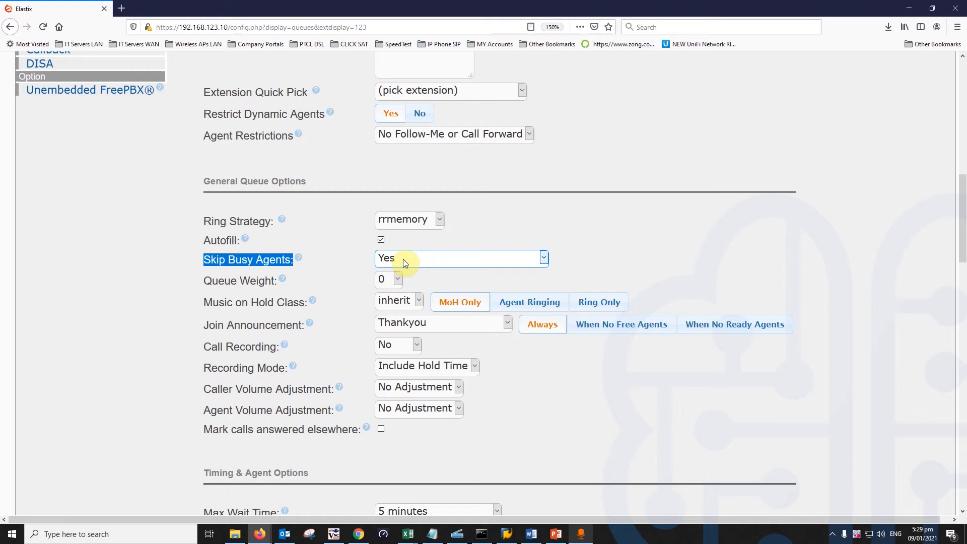
click(403, 259)
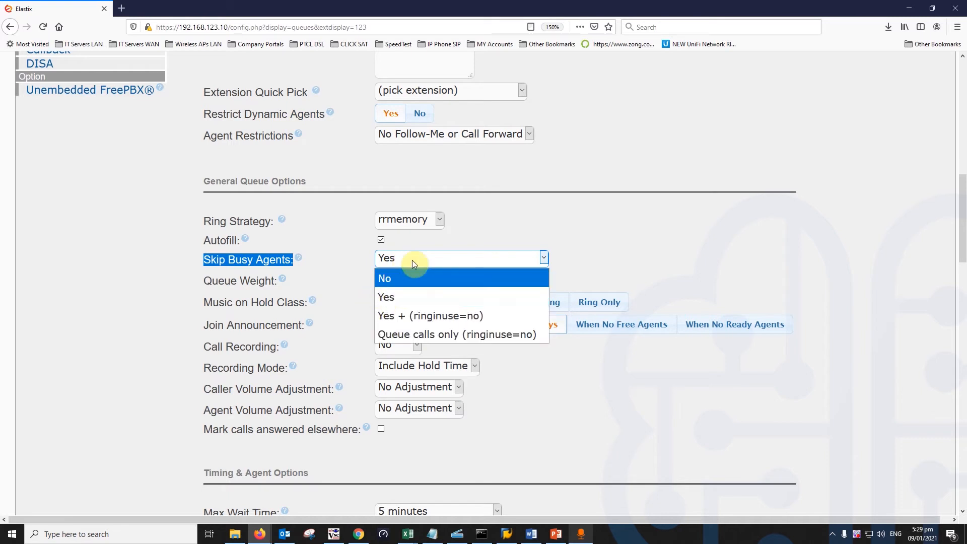
click(412, 260)
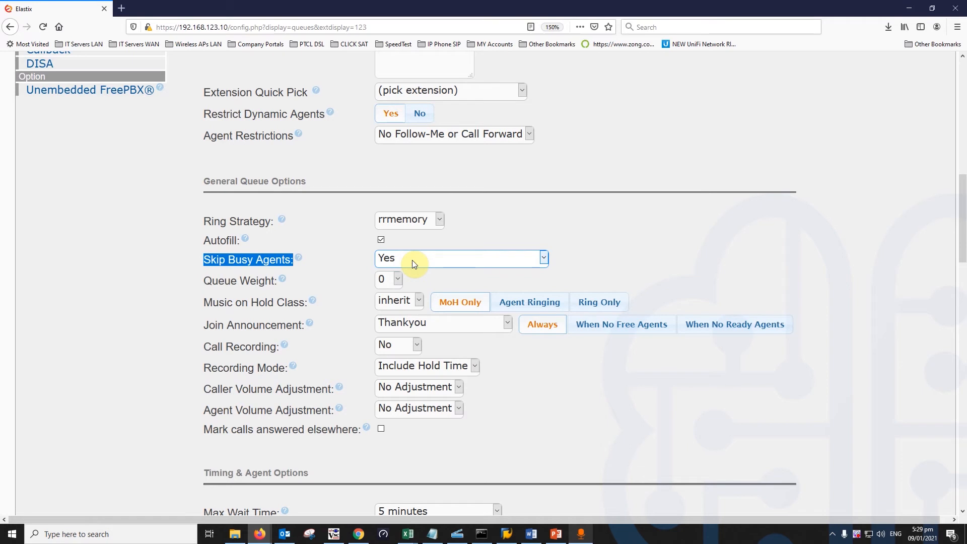
click(413, 260)
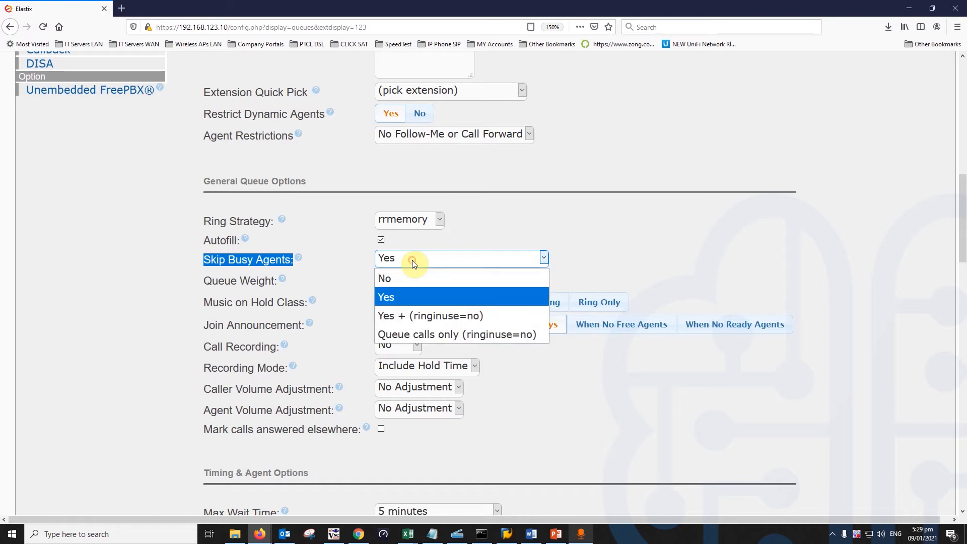
click(431, 335)
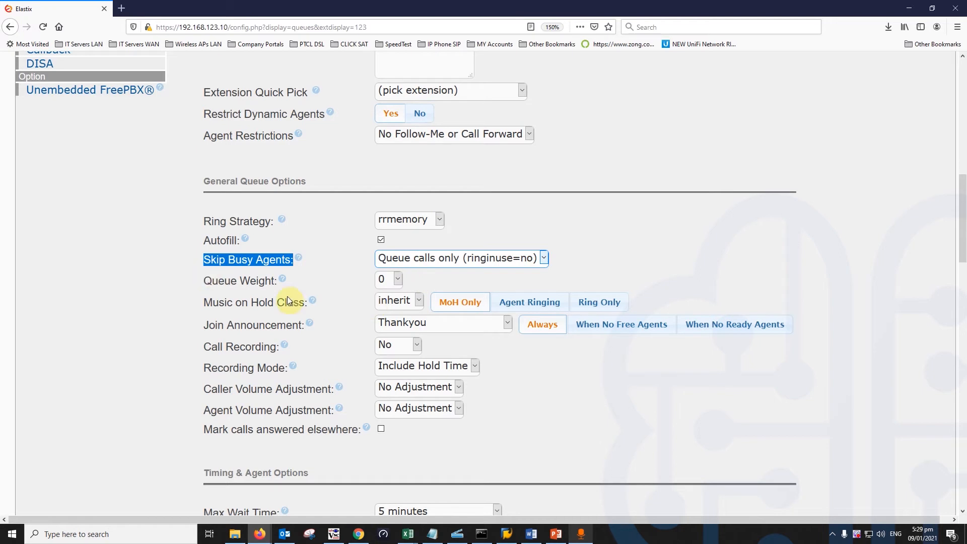
- Examine the Queue Weight description and its selectable priority values
mouse_move(285, 284)
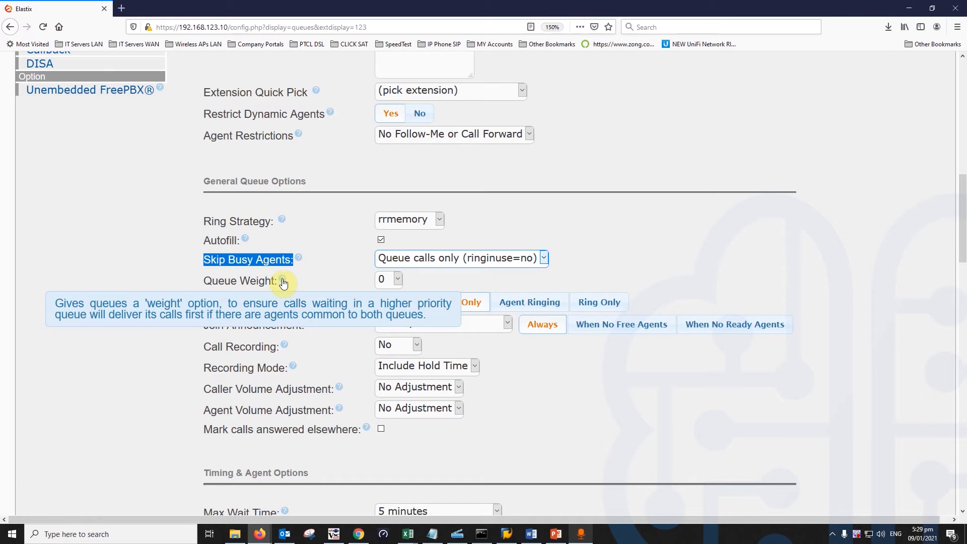
click(398, 280)
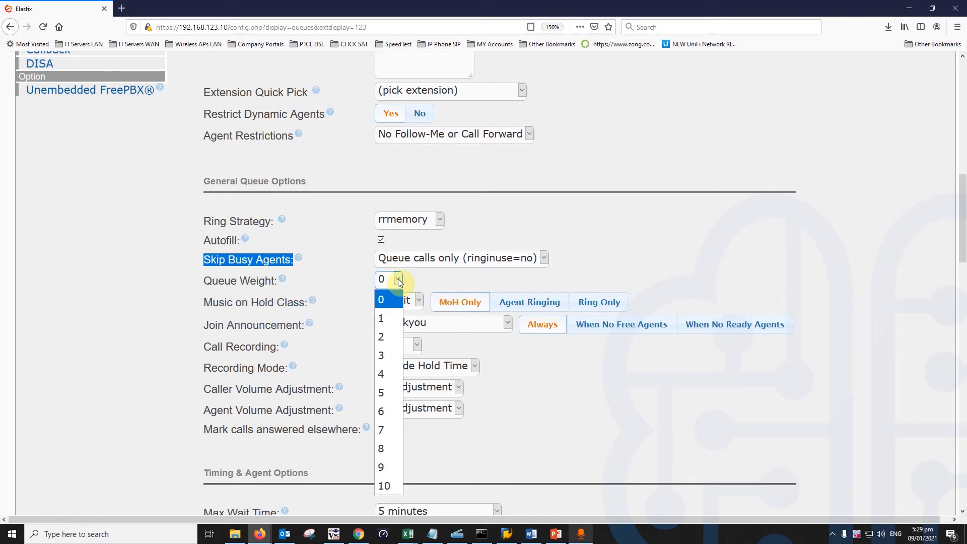
click(398, 281)
click(397, 283)
click(395, 291)
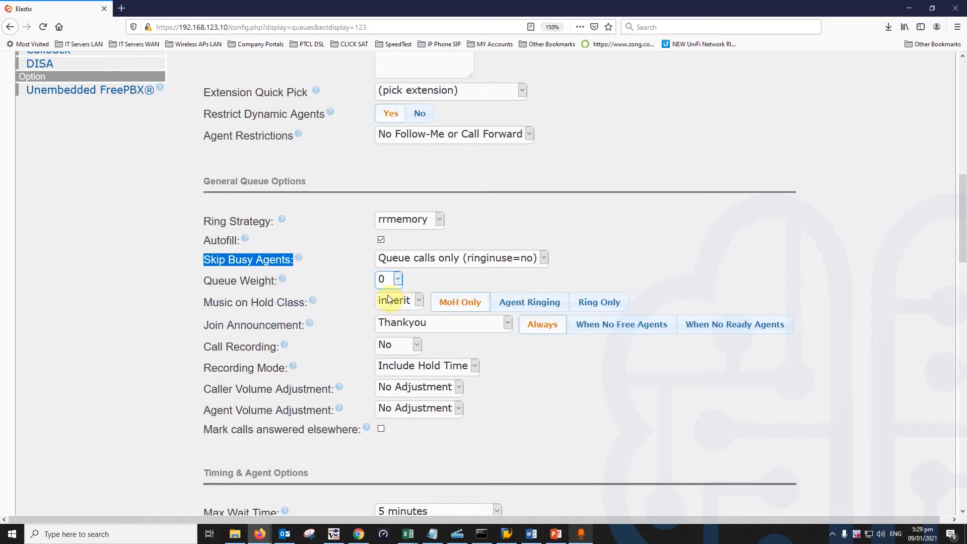
click(397, 281)
click(398, 282)
click(398, 280)
click(381, 318)
click(397, 278)
click(383, 302)
scroll(406, 286, up, 20)
scroll(405, 327, down, 20)
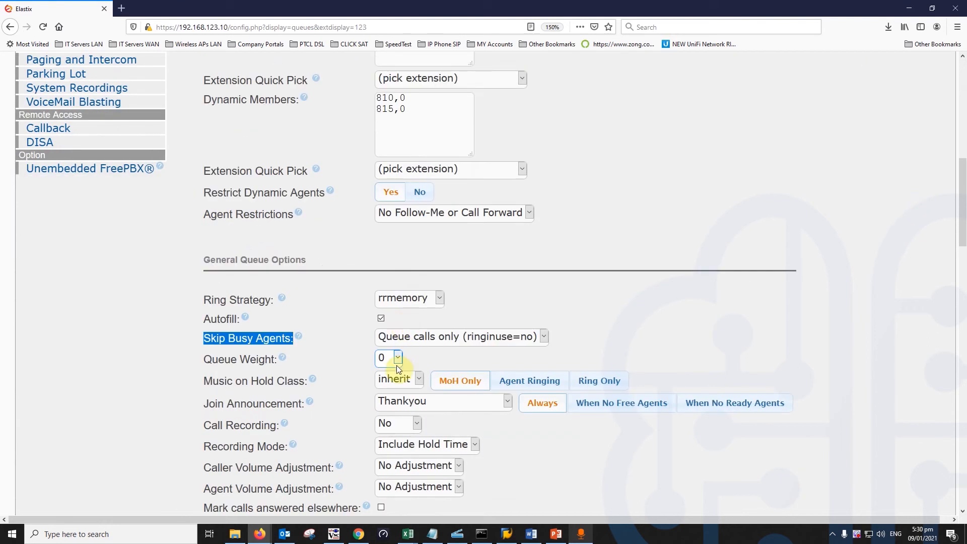
- Examine the Music on Hold Class choices and the ringing modes offered beside them
scroll(398, 366, down, 3)
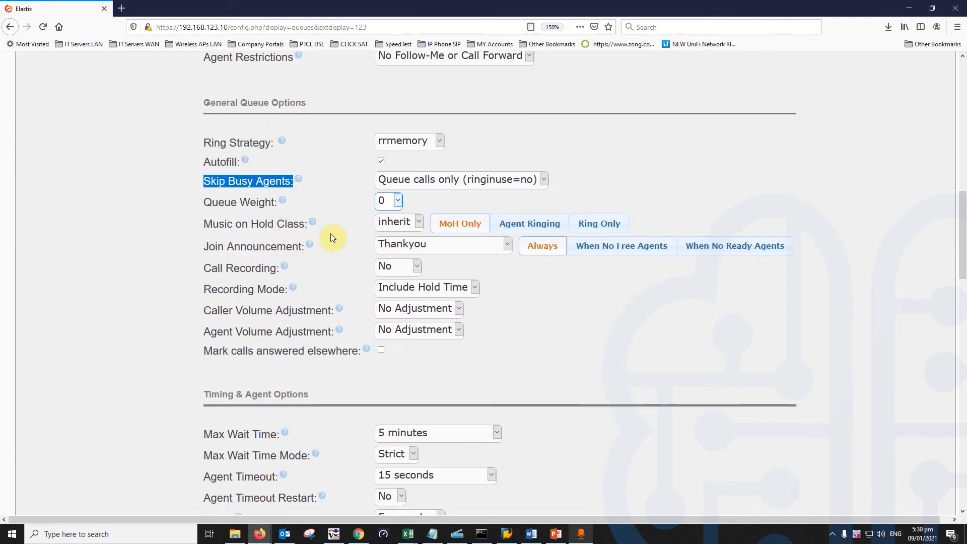
click(418, 222)
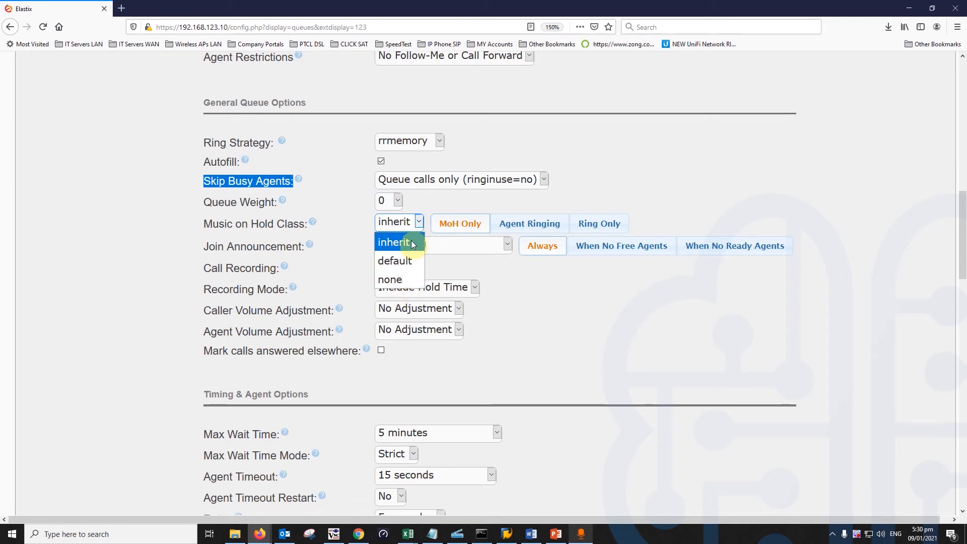
click(449, 204)
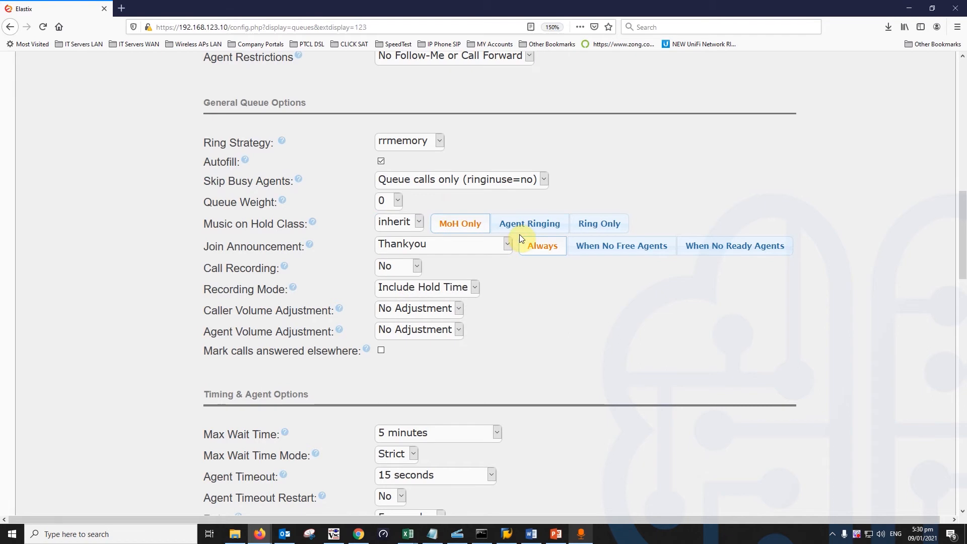
scroll(487, 253, up, 5)
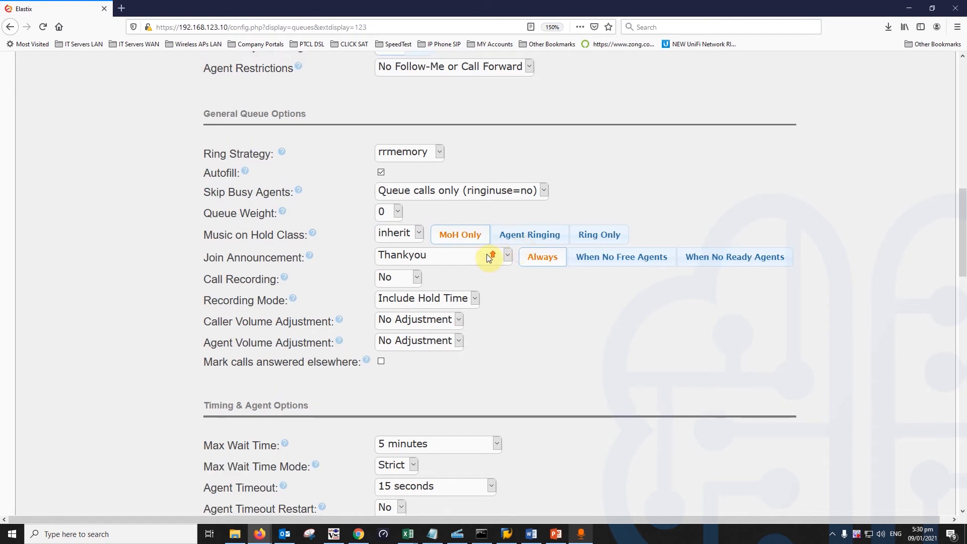
scroll(483, 259, down, 5)
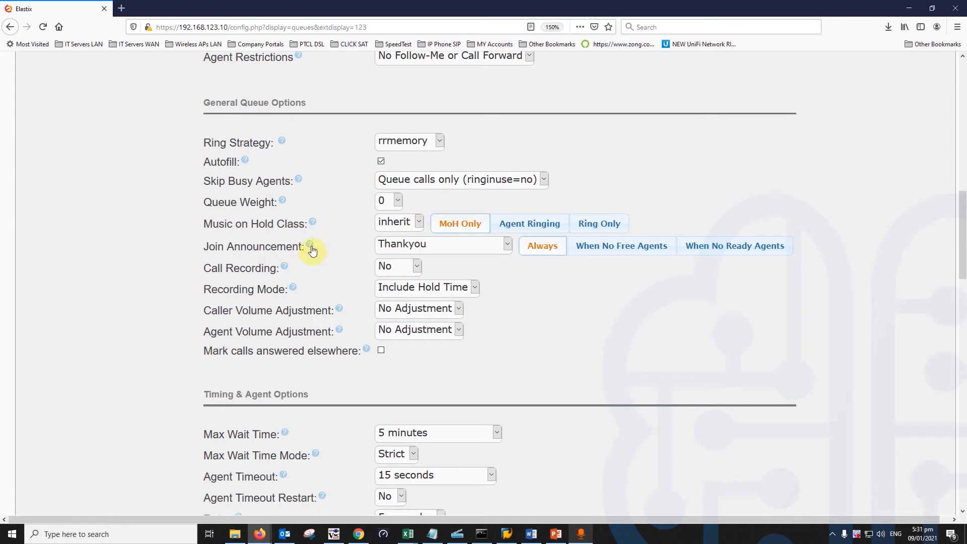
- Examine the Join Announcement setting and the Call Recording format choices in the General Queue Options
mouse_move(312, 246)
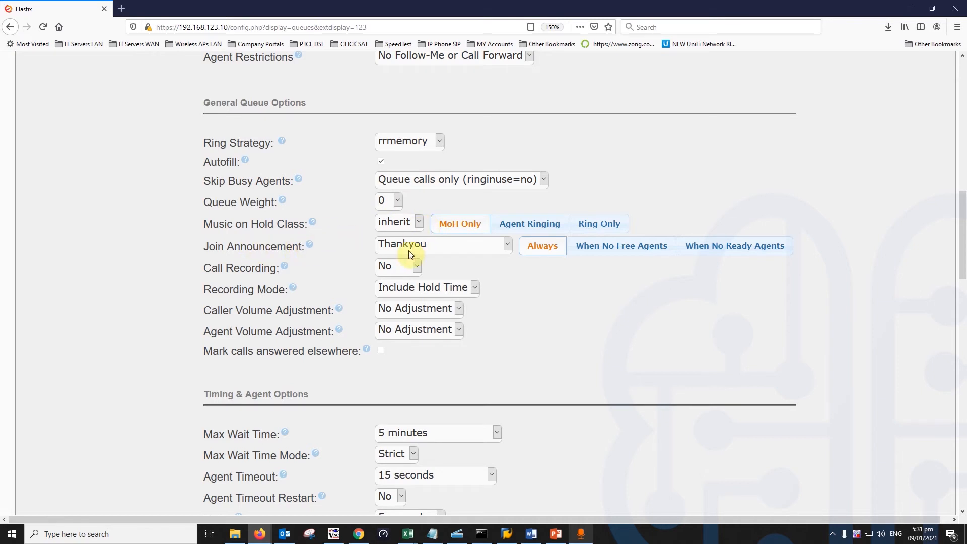
click(396, 272)
click(383, 269)
click(396, 265)
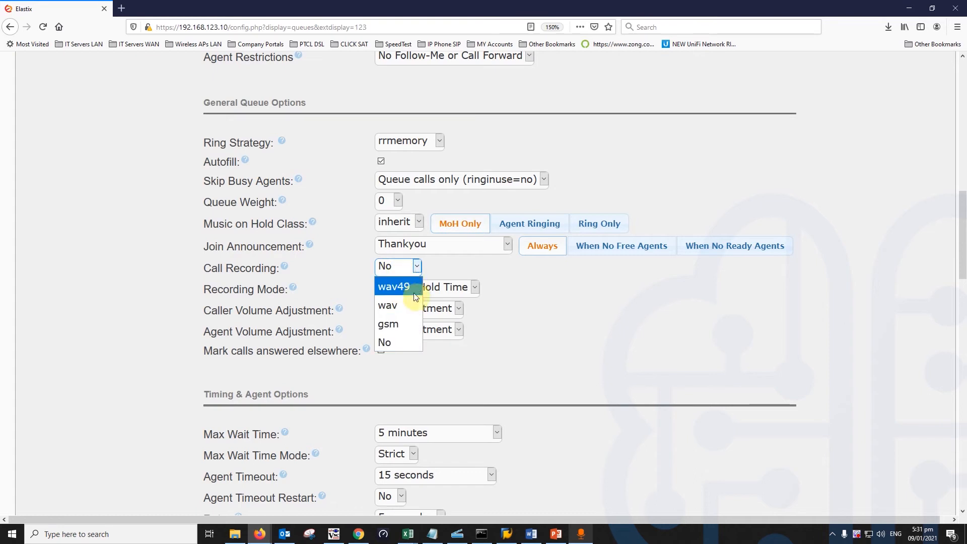
click(585, 328)
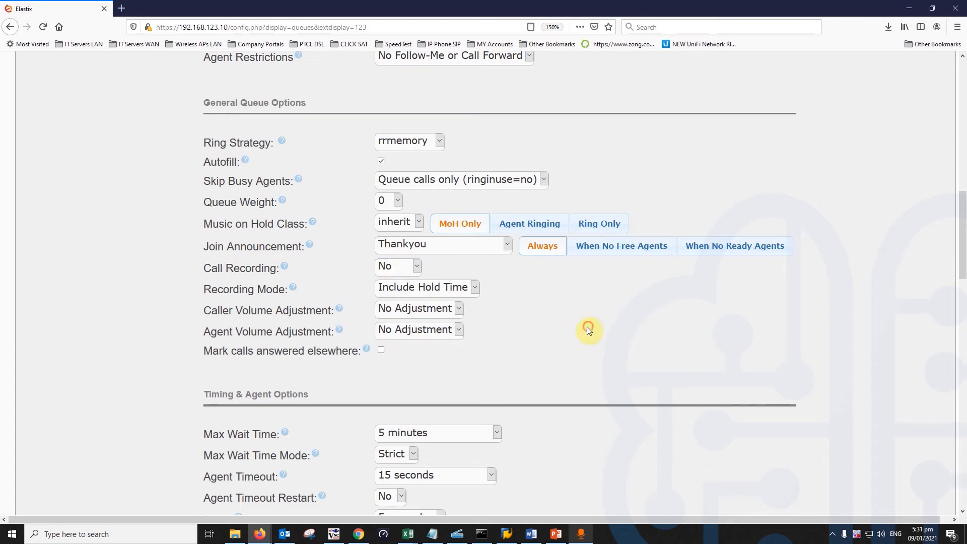
- Switch Recording Mode to After Answered and back to Include Hold Time
click(429, 288)
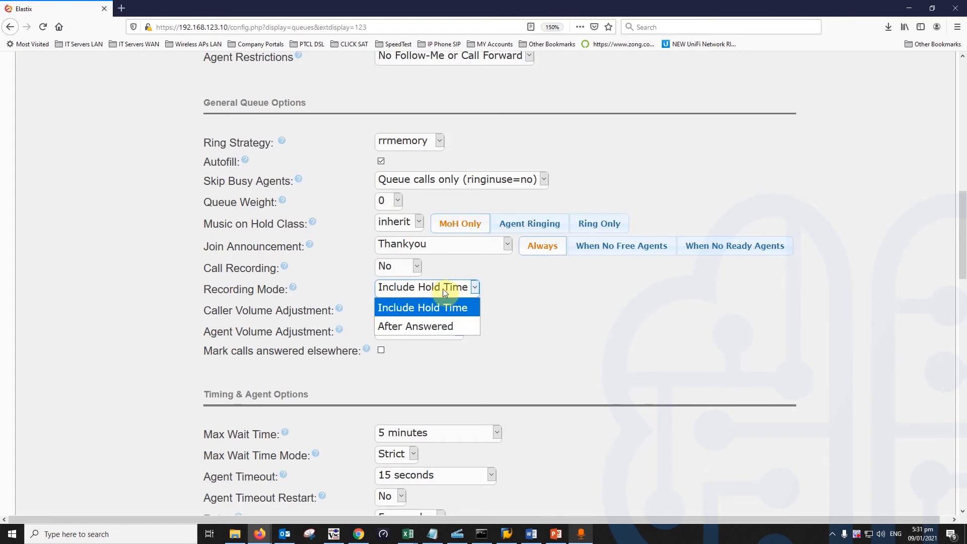
click(456, 331)
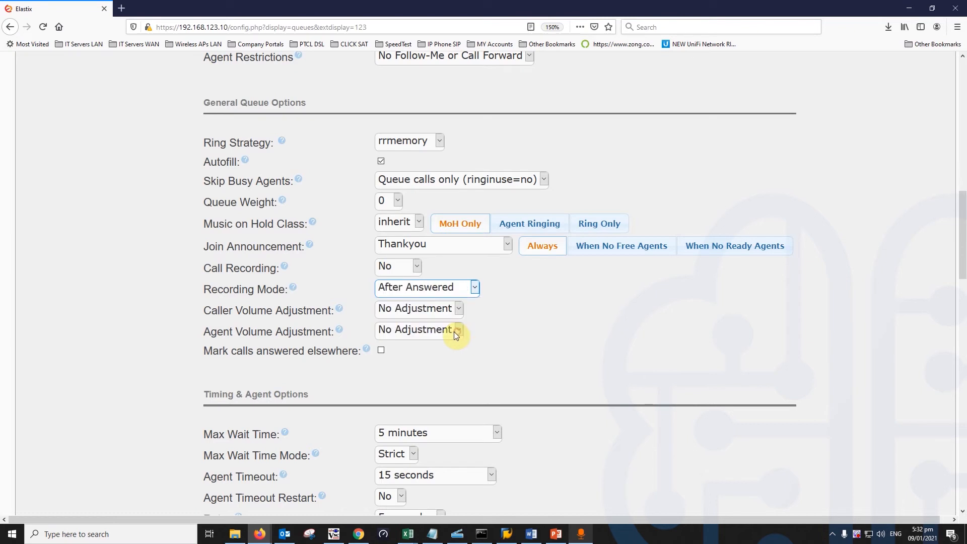
click(455, 291)
click(437, 312)
- Examine the levels offered for Caller Volume Adjustment and Agent Volume Adjustment
click(454, 314)
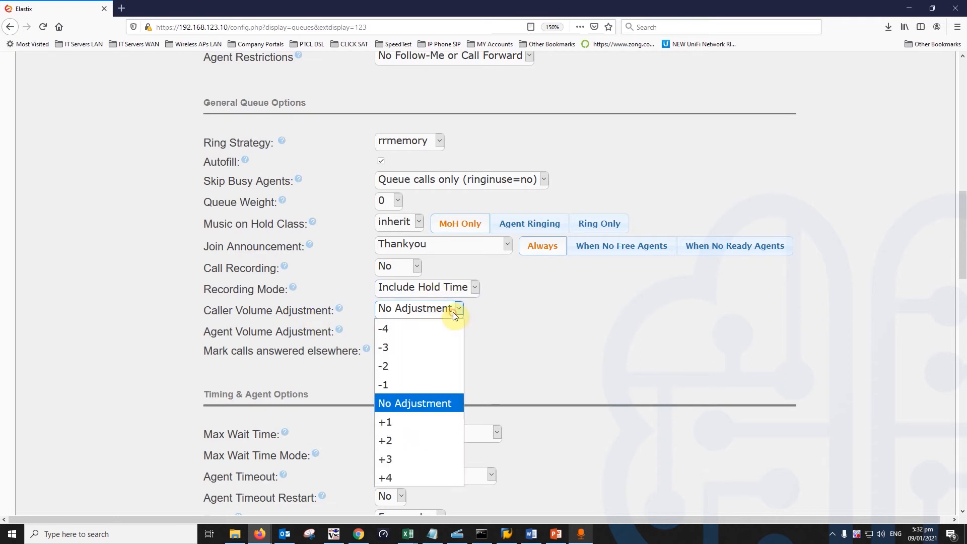
click(452, 311)
click(451, 312)
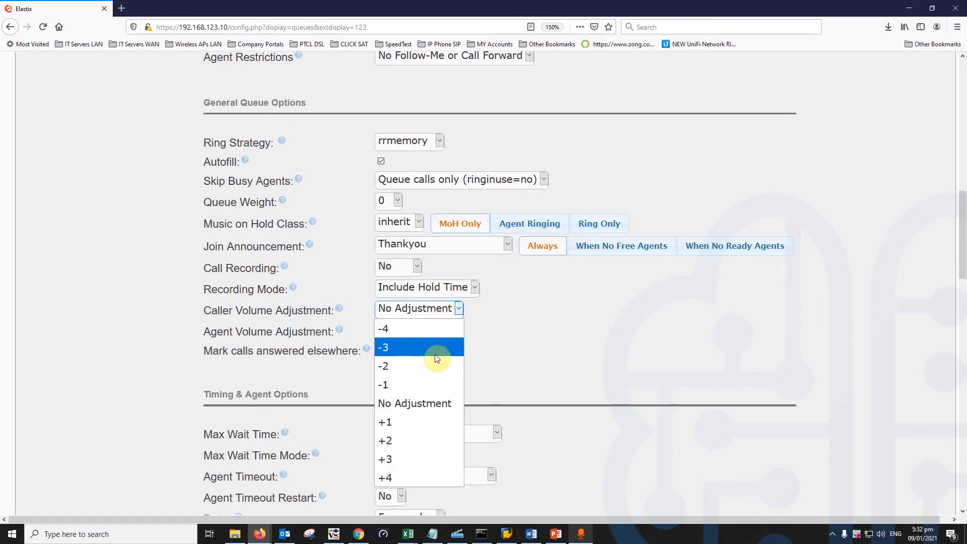
click(509, 331)
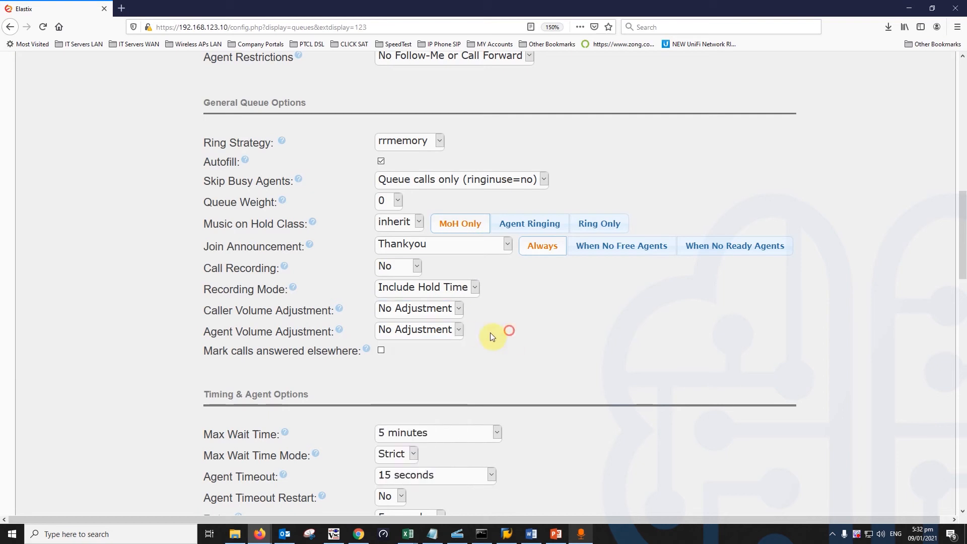
click(386, 330)
click(452, 334)
- Set Max Wait Time to 5 minutes in the Timing & Agent Options
scroll(355, 381, down, 3)
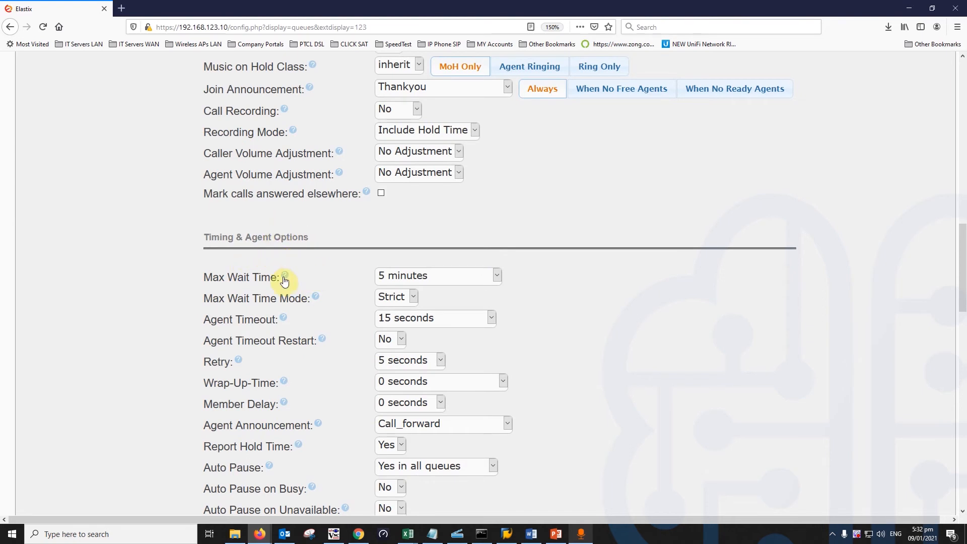
click(497, 276)
click(457, 280)
click(457, 280)
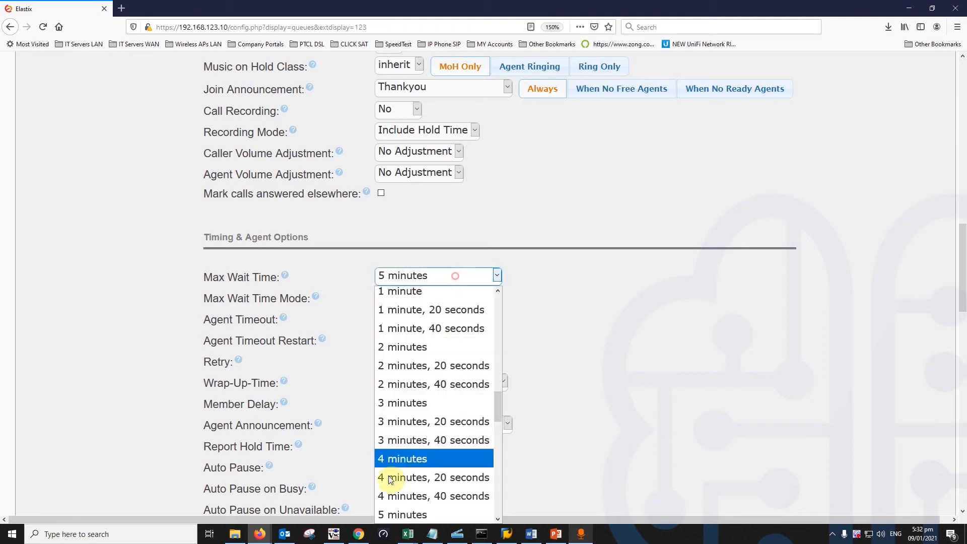
click(412, 512)
click(497, 277)
click(496, 278)
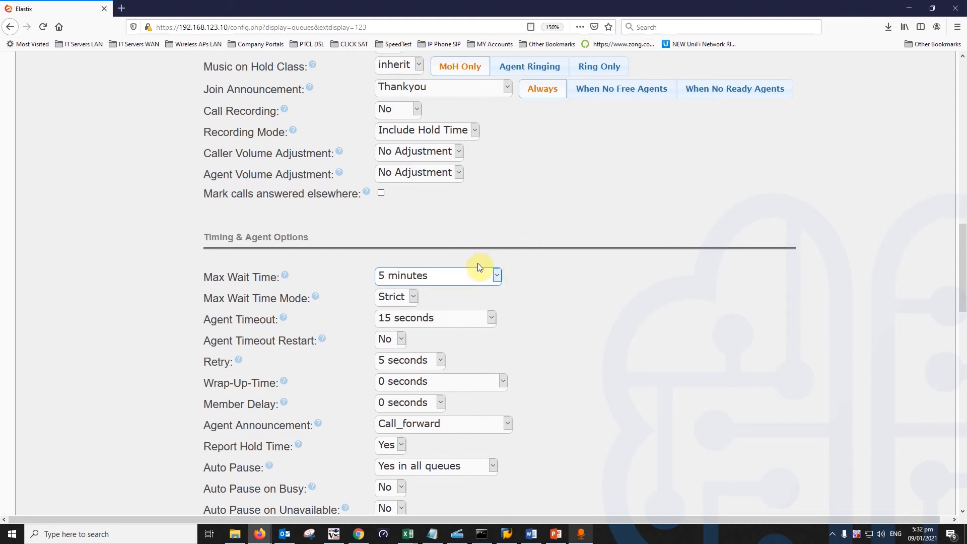
- Examine the Max Wait Time Mode choices and the selectable Agent Timeout durations
click(416, 298)
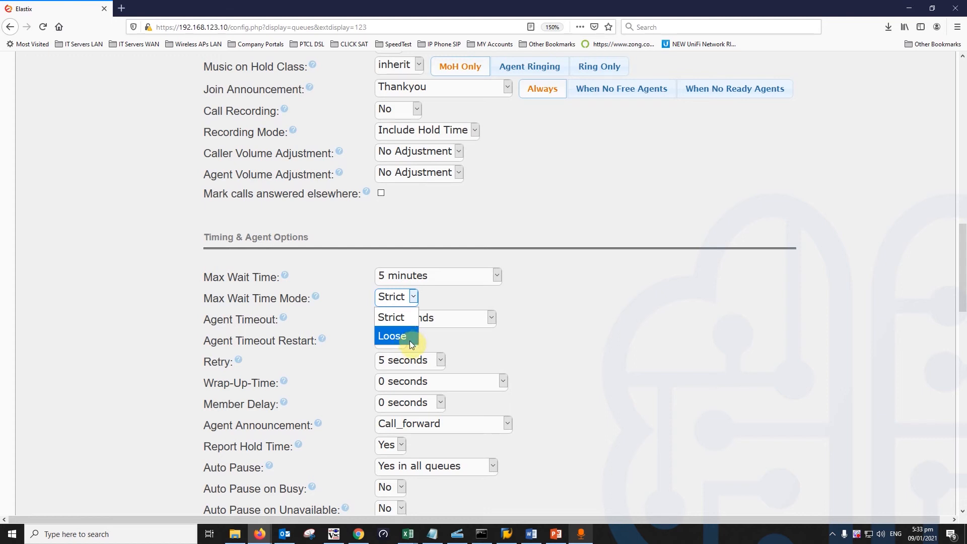
click(489, 321)
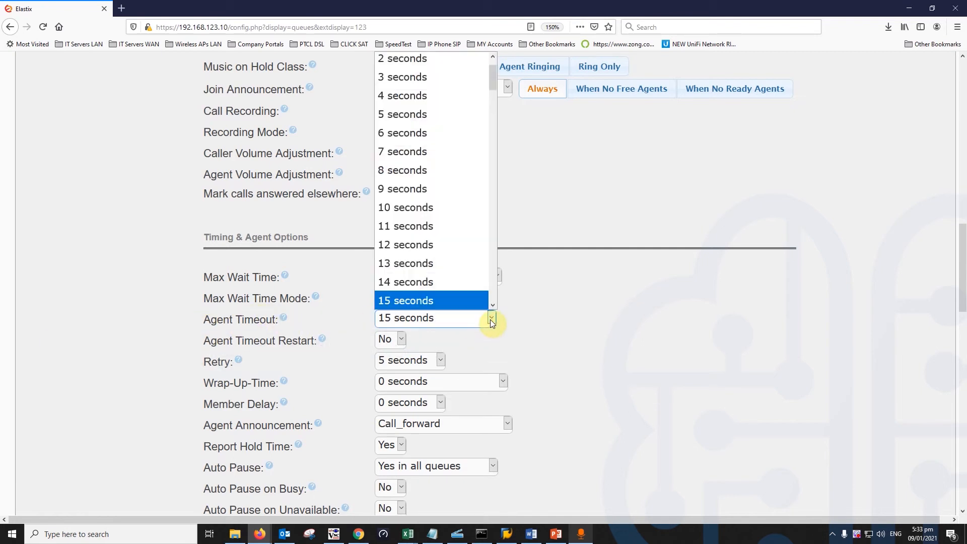
click(490, 320)
click(491, 319)
click(491, 320)
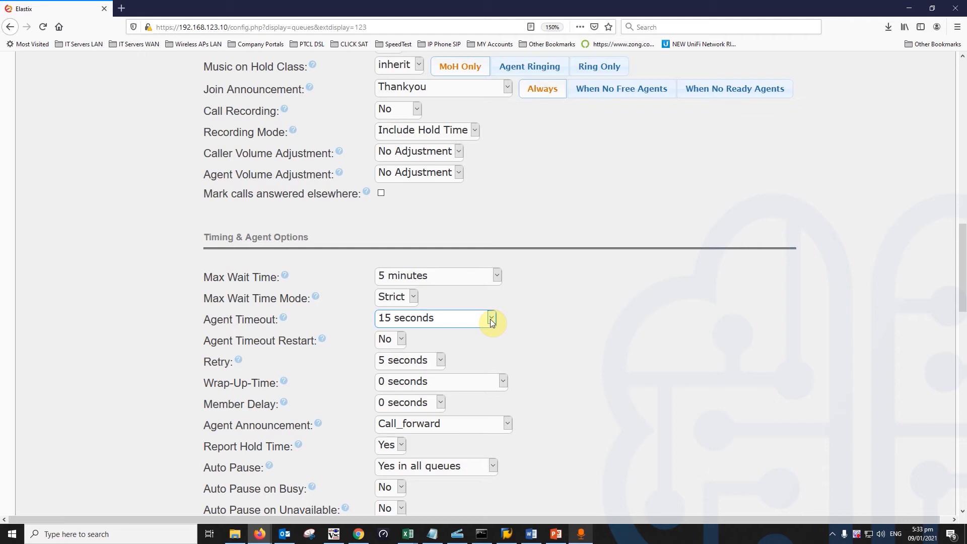
- Examine the Agent Timeout Restart choices and the selectable Retry intervals
click(398, 341)
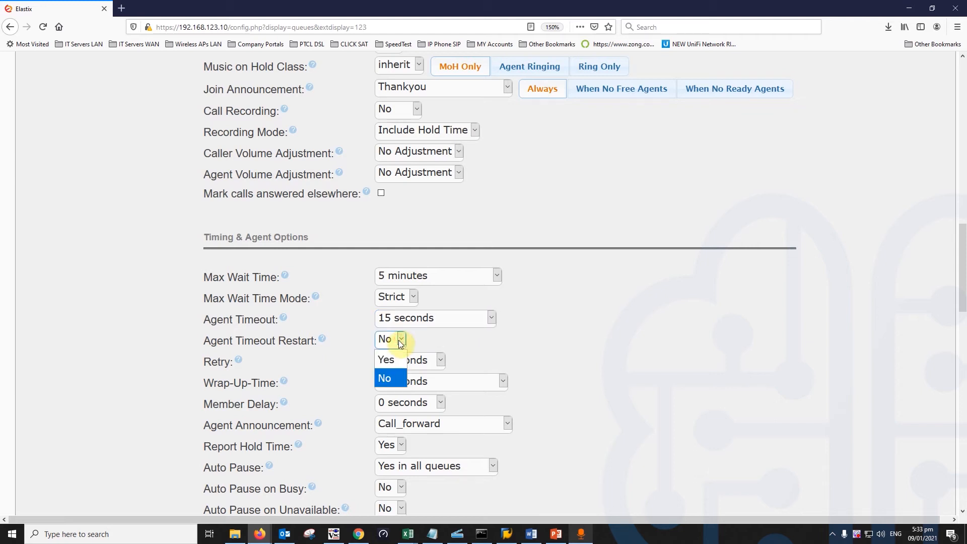
click(400, 341)
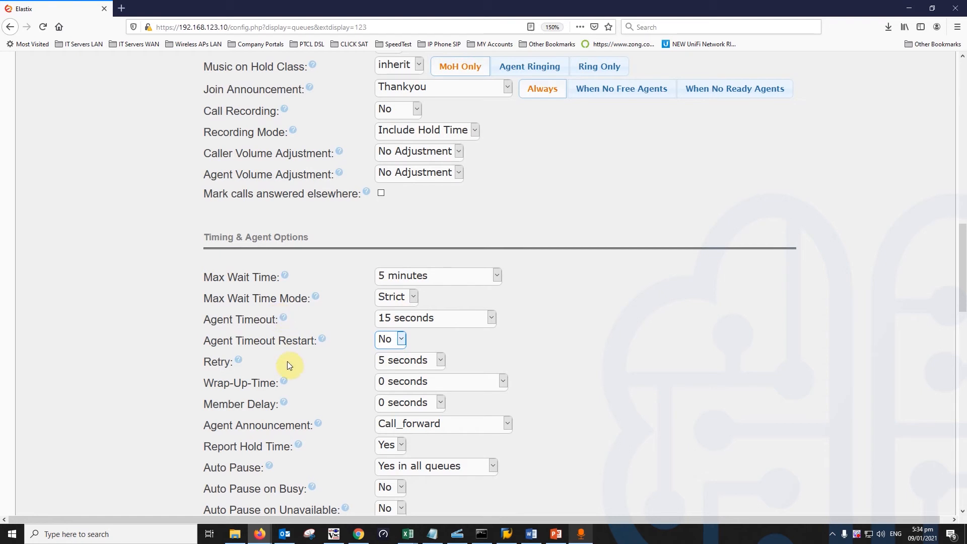
click(439, 361)
click(439, 361)
click(437, 360)
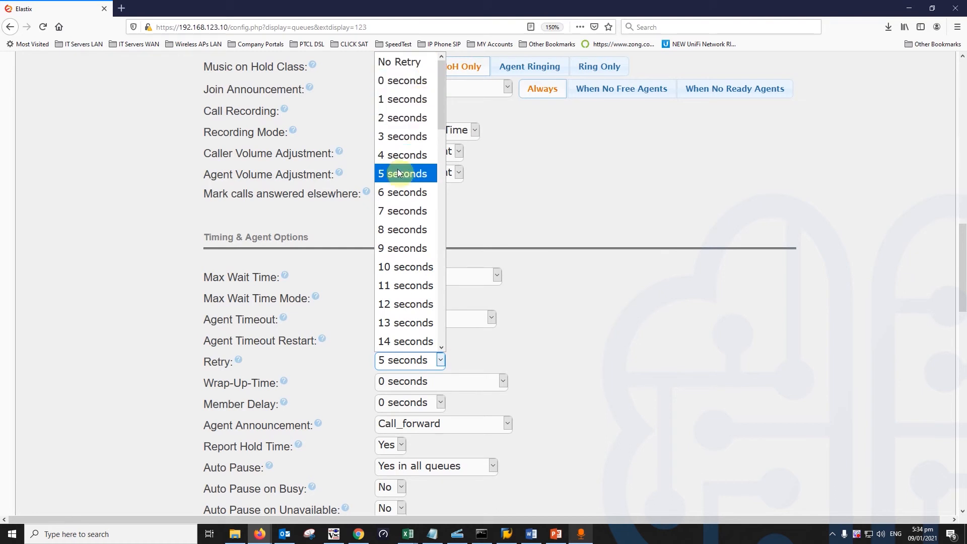
click(816, 343)
- Set Wrap-Up-Time to 30 seconds in the Timing & Agent Options
scroll(494, 322, down, 3)
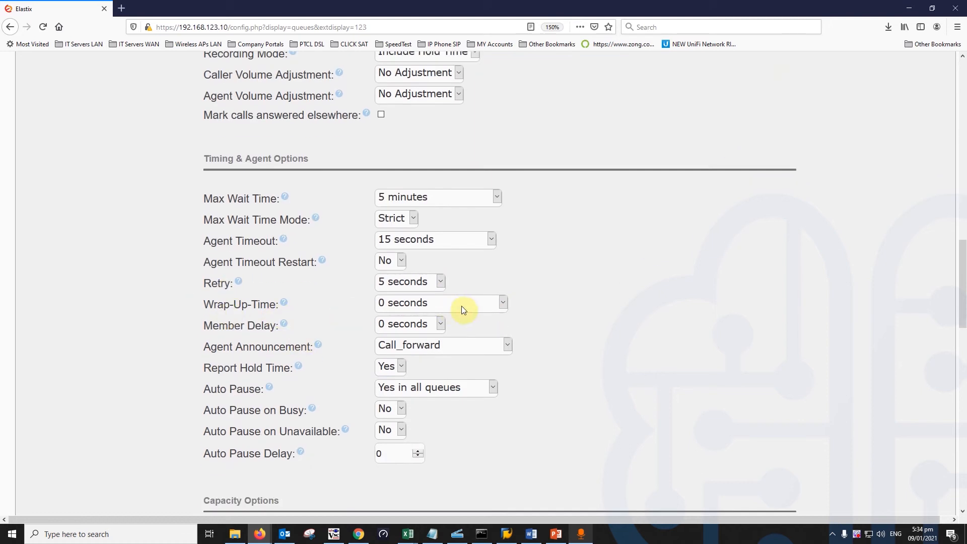
click(494, 305)
click(495, 304)
click(500, 305)
scroll(456, 270, down, 13)
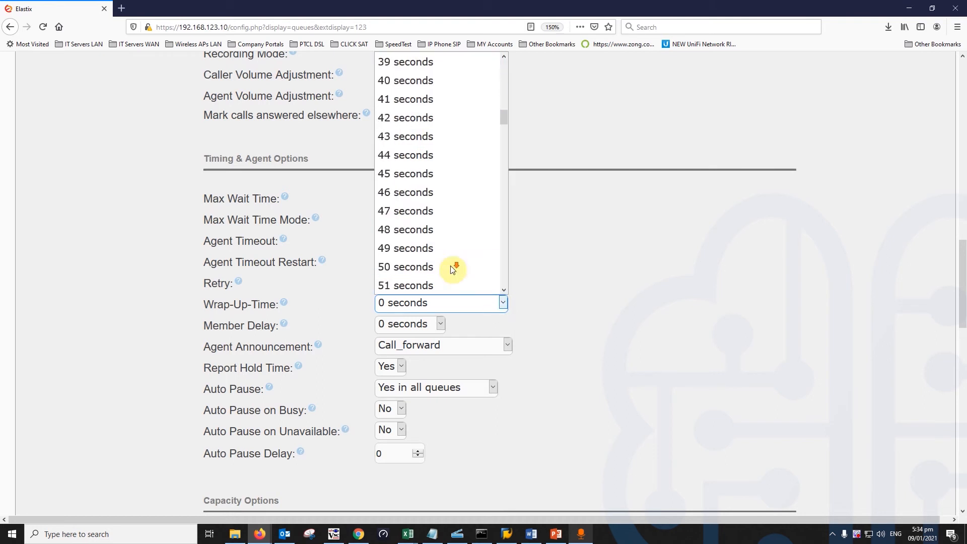
scroll(451, 268, up, 3)
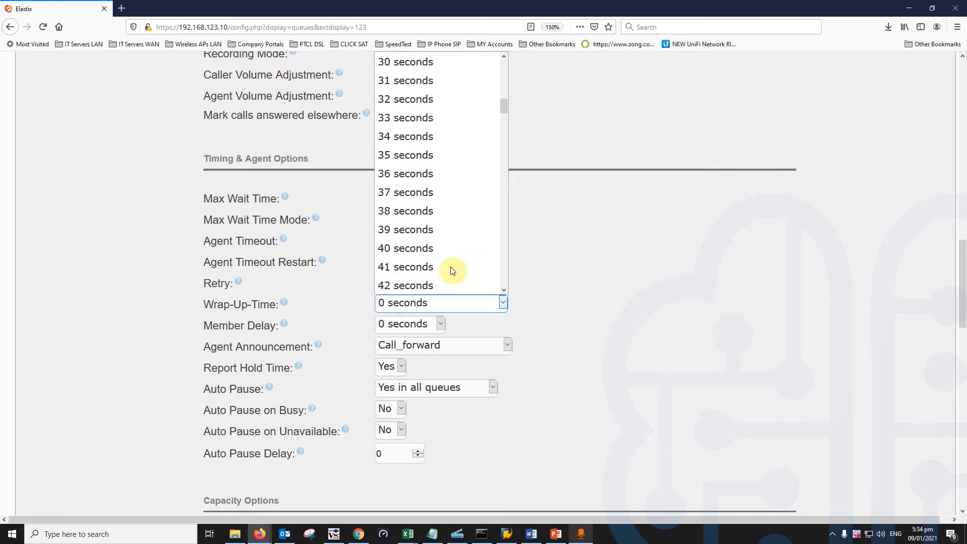
scroll(432, 225, up, 3)
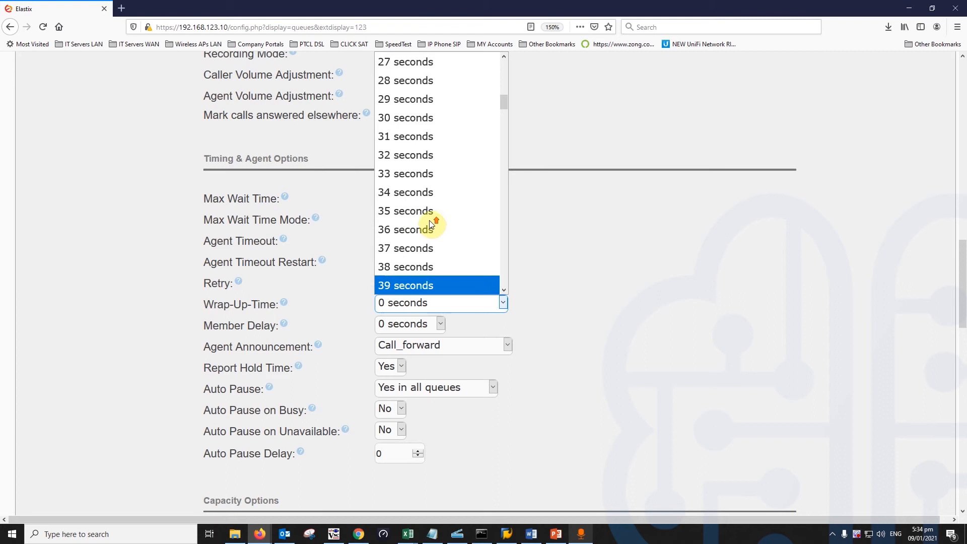
click(436, 120)
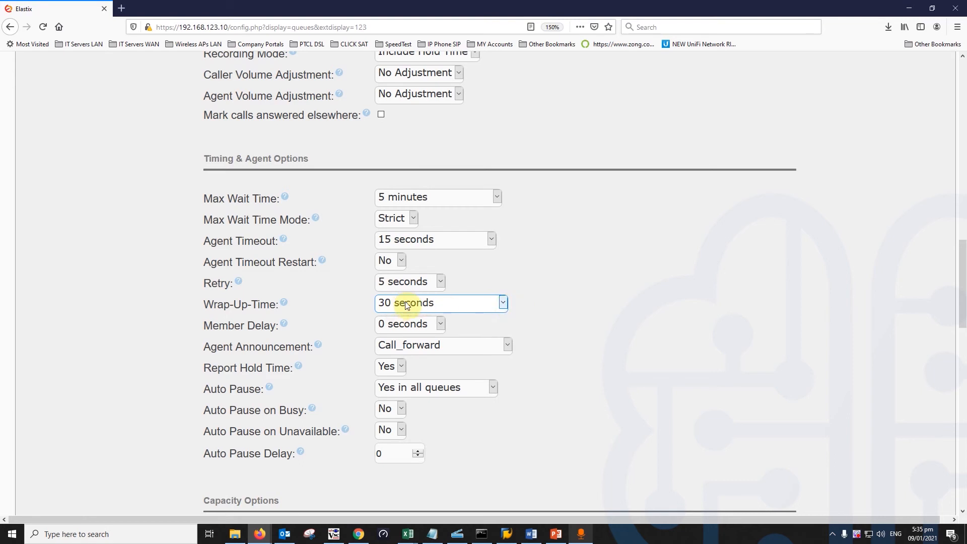
- Examine the Member Delay setting and its selectable durations
mouse_move(284, 327)
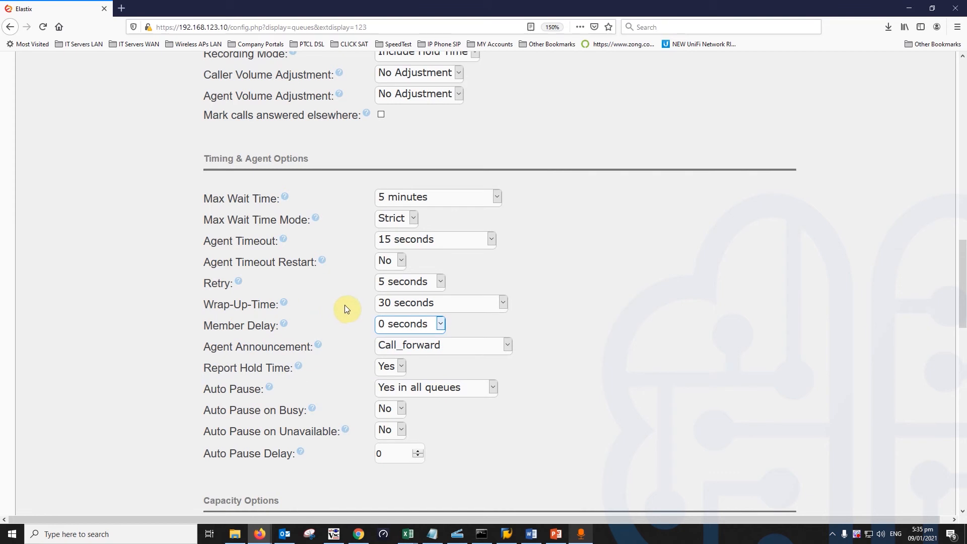
click(441, 323)
click(440, 323)
click(440, 325)
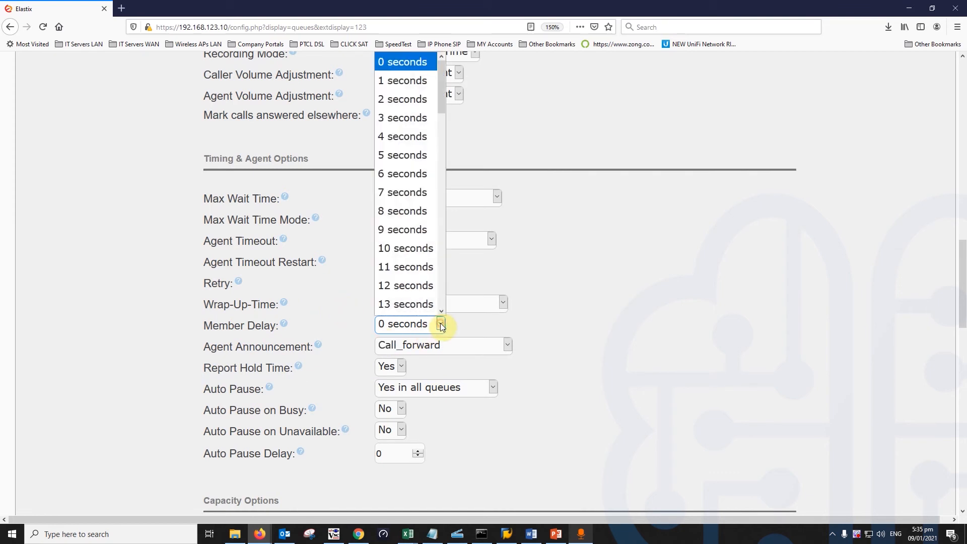
click(439, 325)
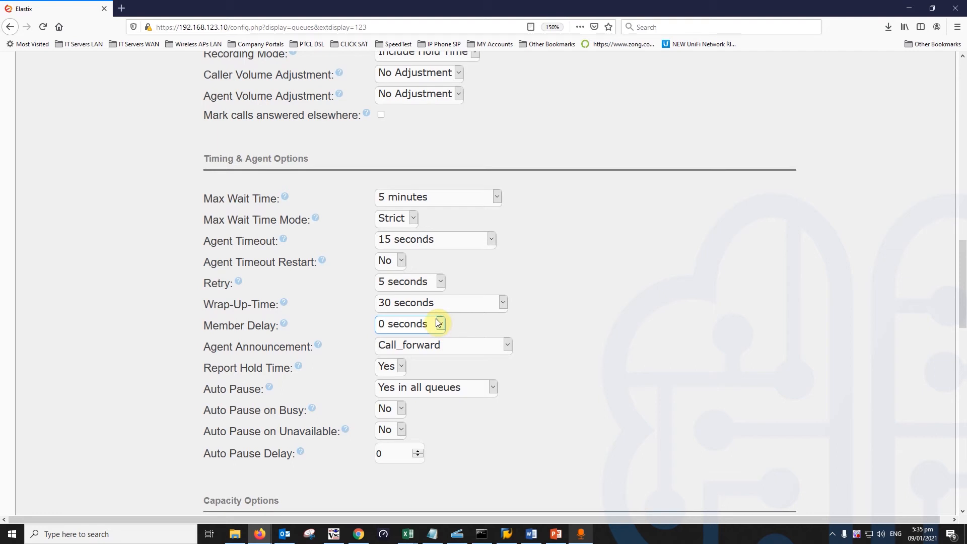
click(438, 327)
click(437, 326)
- Set Agent Announcement to None in the Timing & Agent Options
drag(210, 346, 301, 346)
mouse_move(320, 347)
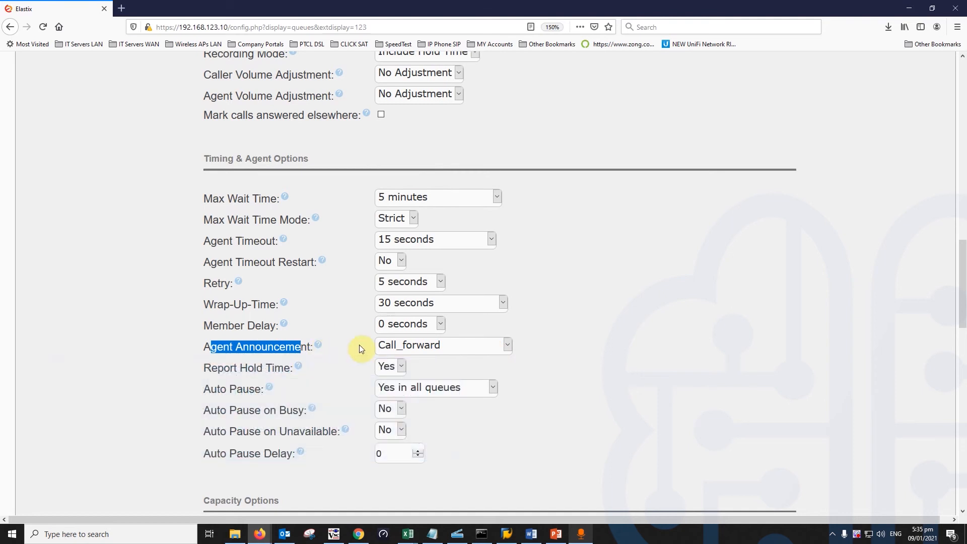
click(403, 346)
click(431, 347)
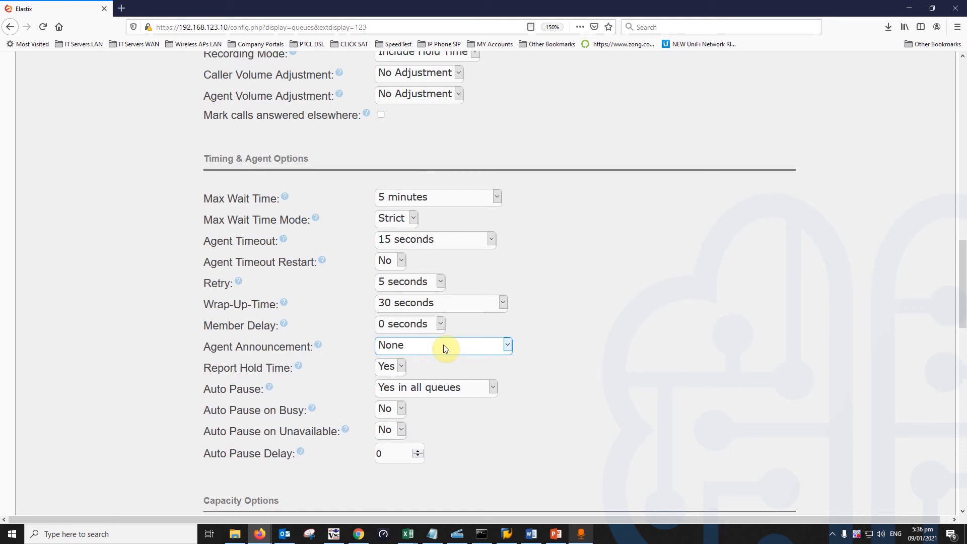
click(443, 344)
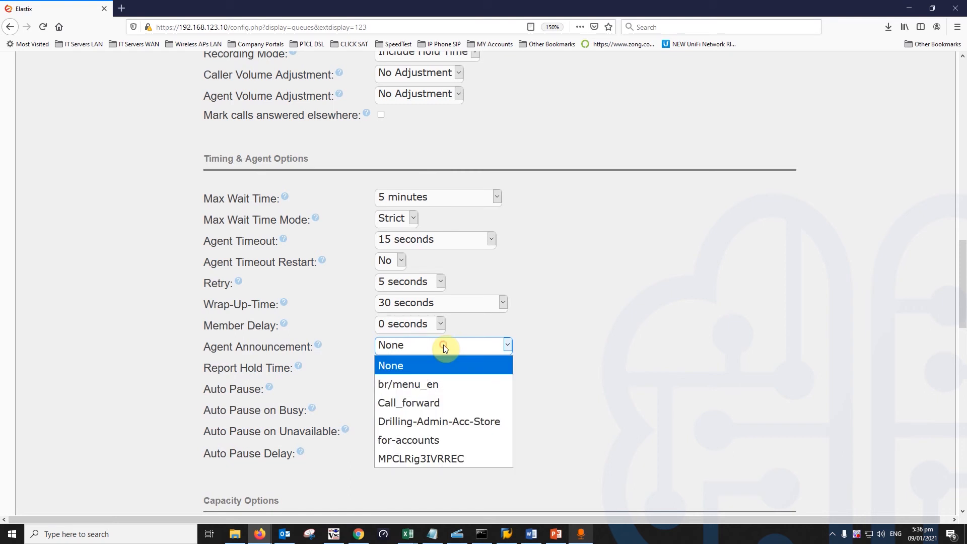
click(416, 368)
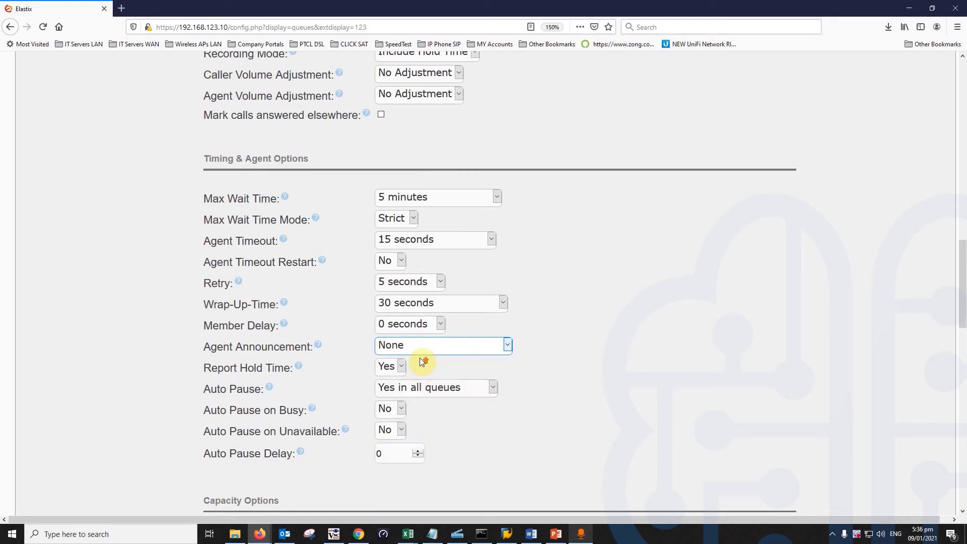
- Review the queue settings above the Timing & Agent Options and the recordings offered for Agent Announcement
scroll(421, 355, up, 10)
scroll(407, 319, up, 5)
scroll(407, 319, down, 15)
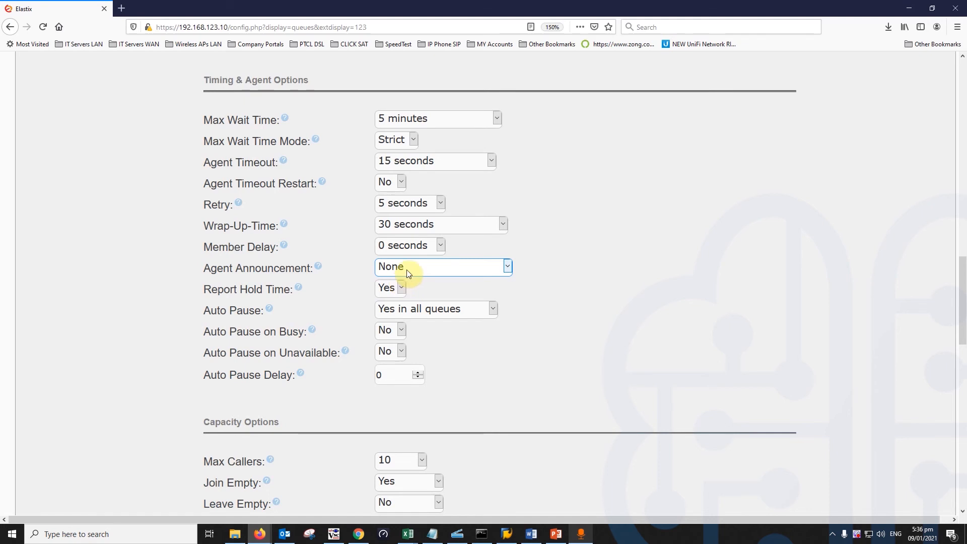
scroll(398, 340, up, 5)
scroll(400, 343, down, 5)
click(410, 273)
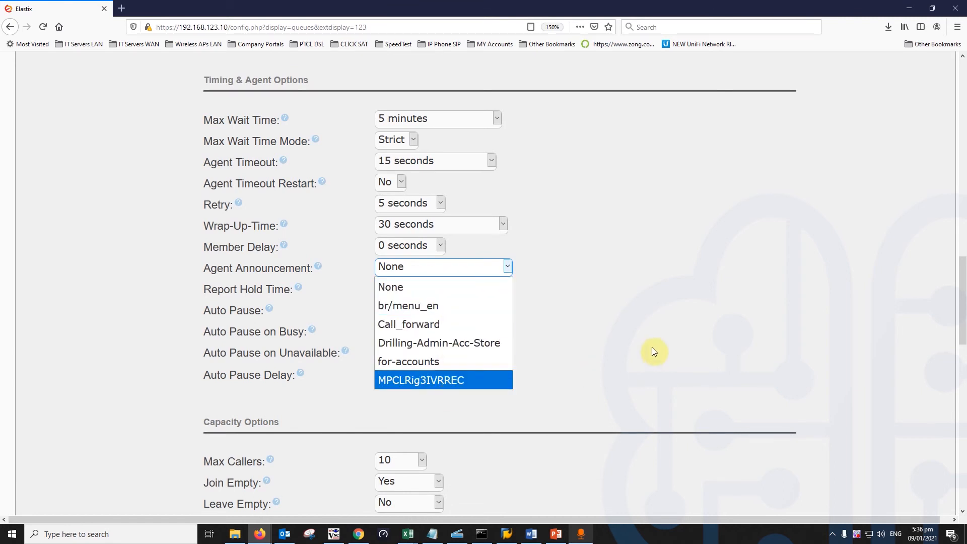
click(652, 306)
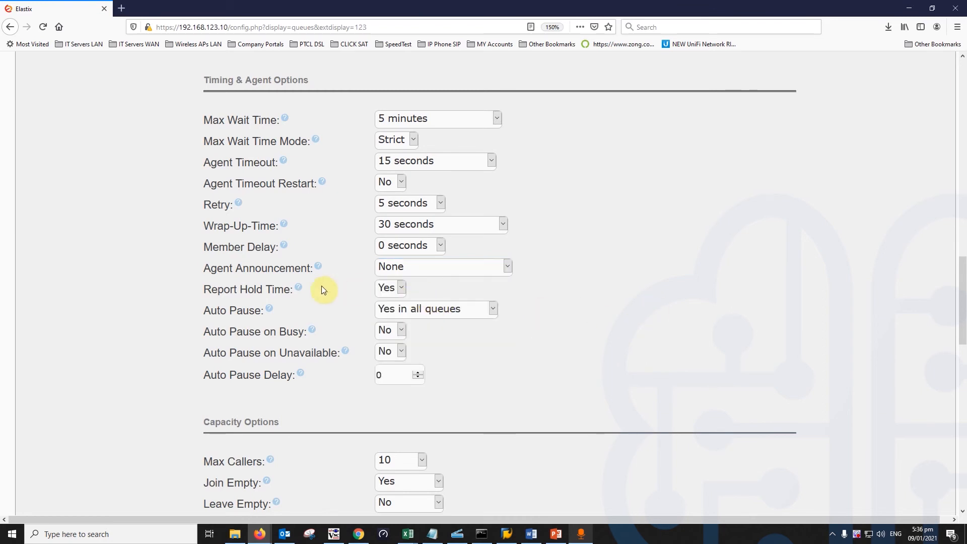
- Check the Report Hold Time description and set Report Hold Time to No
mouse_move(299, 294)
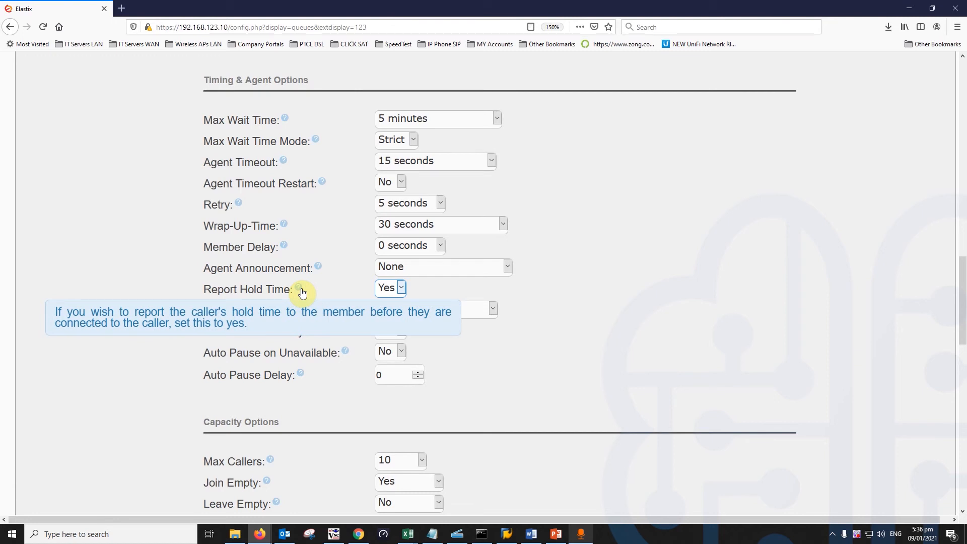
click(449, 285)
click(402, 289)
click(403, 289)
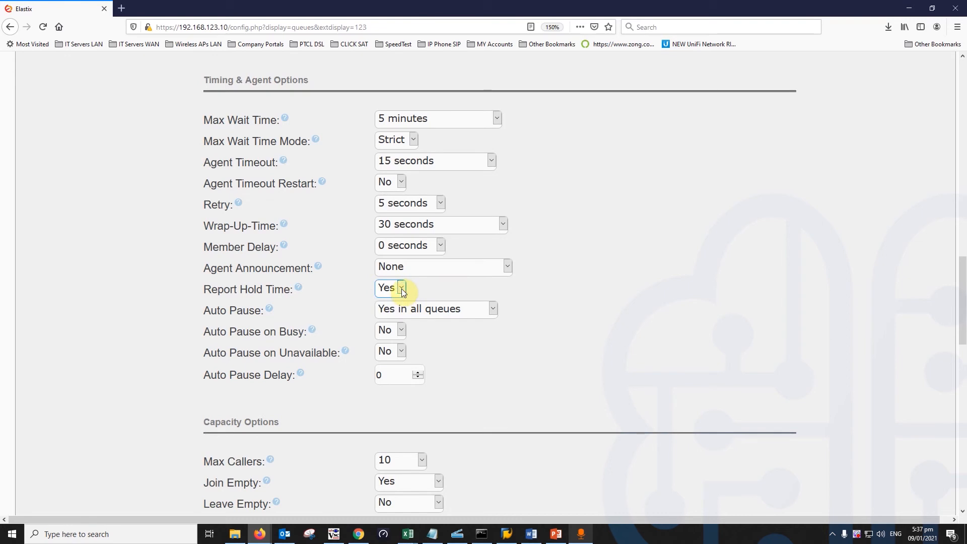
click(402, 290)
click(402, 290)
click(402, 289)
click(386, 327)
- Check the Auto Pause description and its choices, and set Auto Pause to Yes in all queues
mouse_move(268, 311)
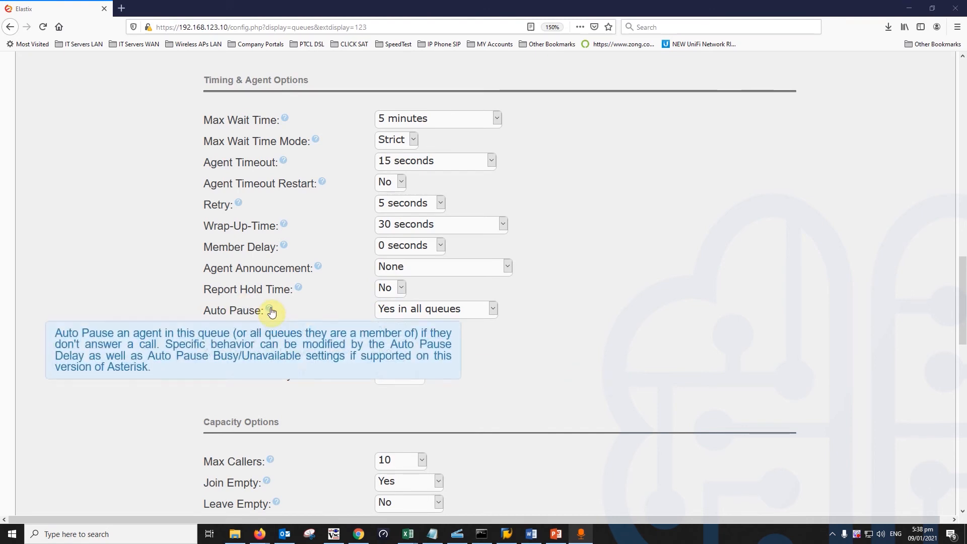
click(474, 313)
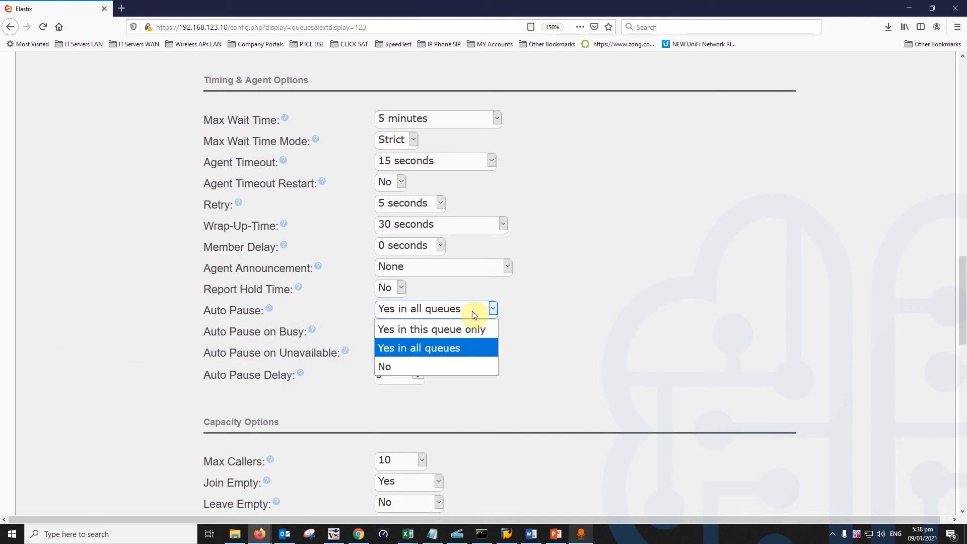
click(472, 311)
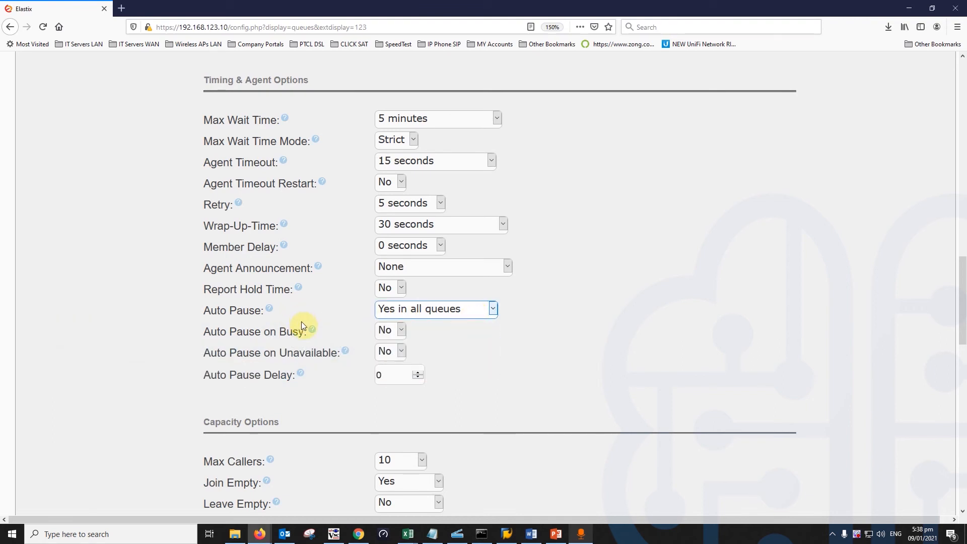
click(461, 307)
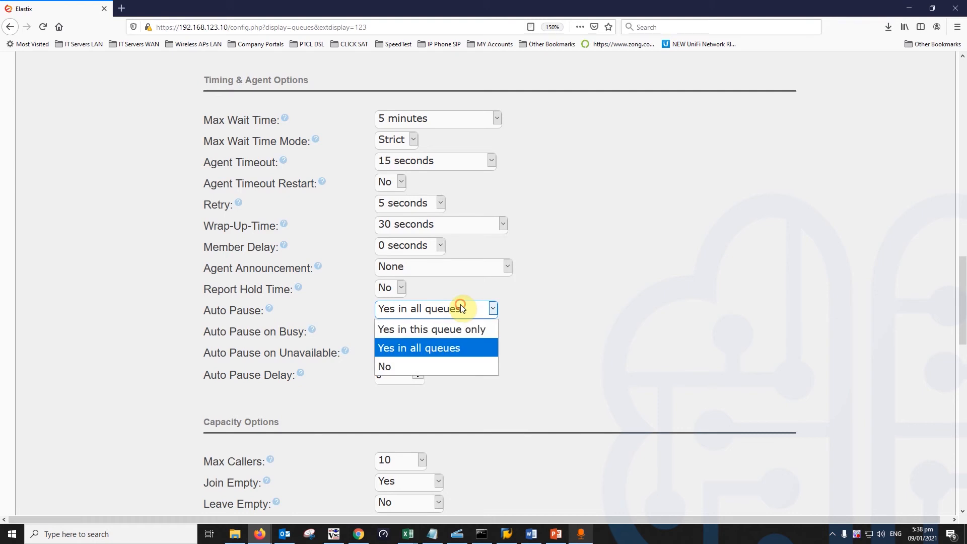
click(433, 370)
click(441, 310)
click(411, 347)
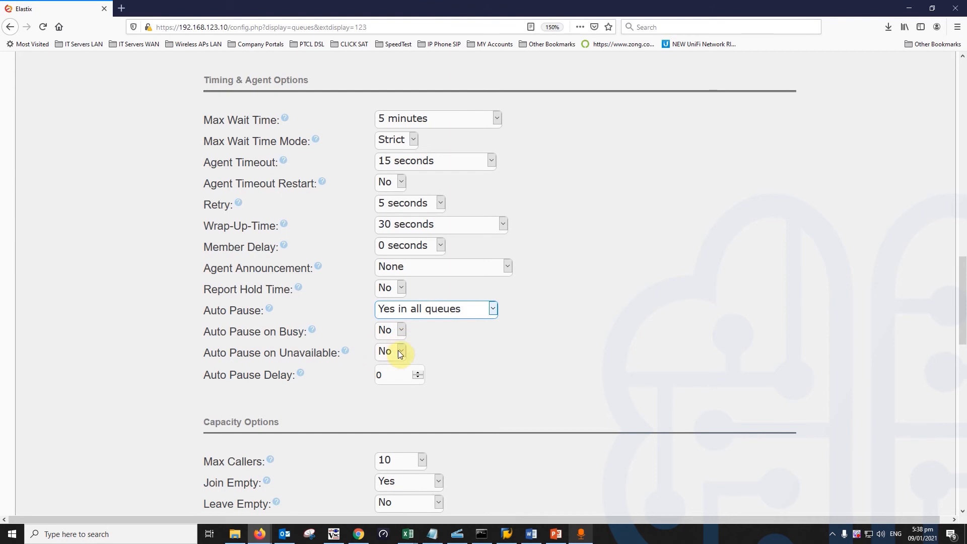
- Examine the Auto Pause Delay setting and the caller limits offered for Max Callers in the Capacity Options
scroll(450, 349, down, 3)
drag(285, 305, 254, 297)
scroll(442, 301, down, 5)
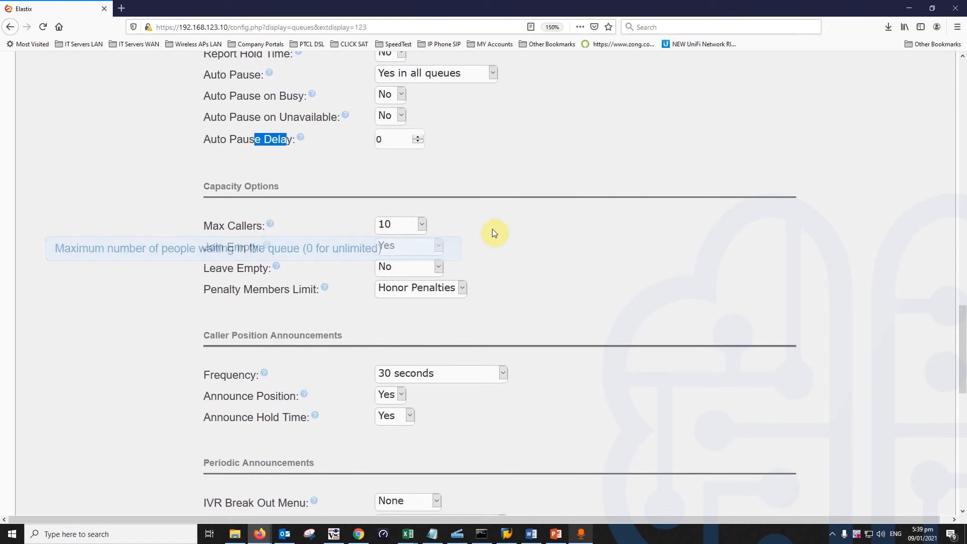
click(423, 225)
click(423, 225)
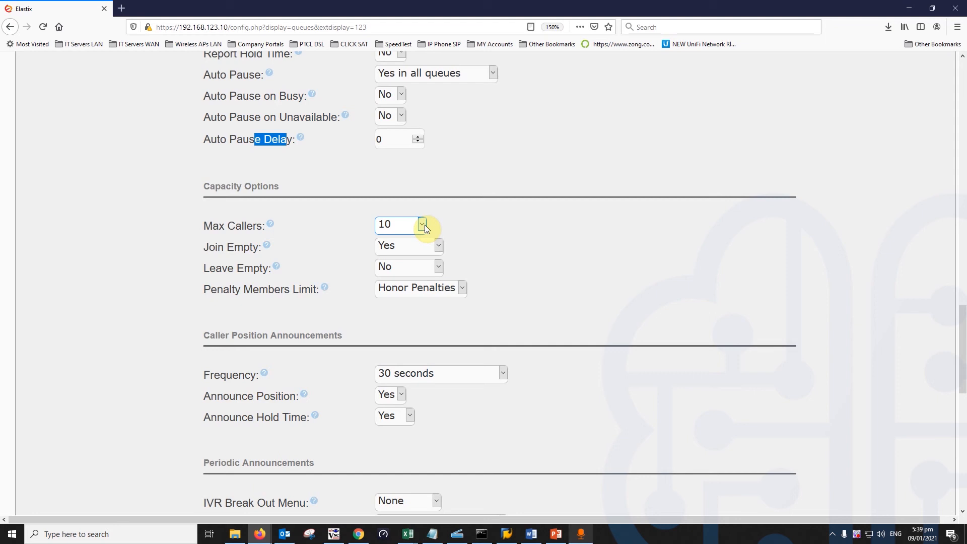
click(425, 224)
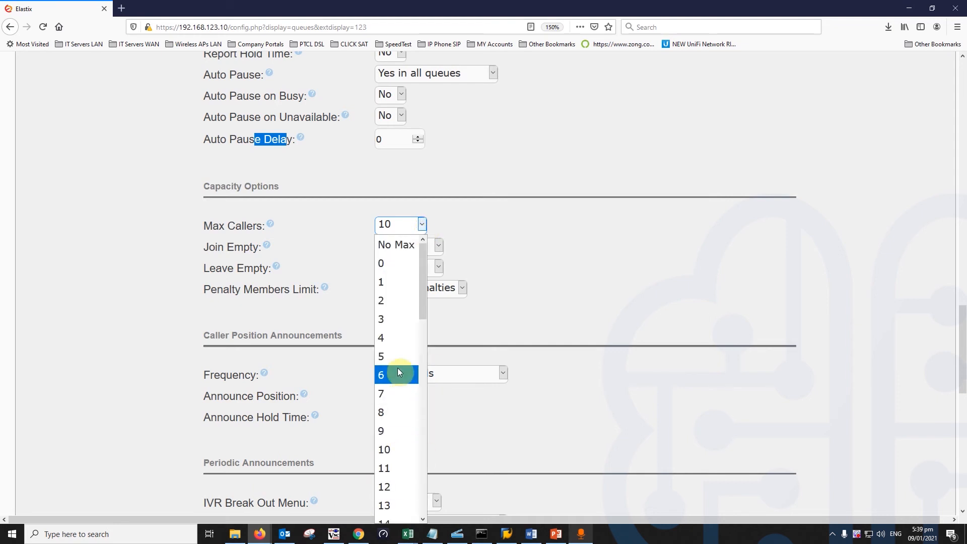
click(643, 189)
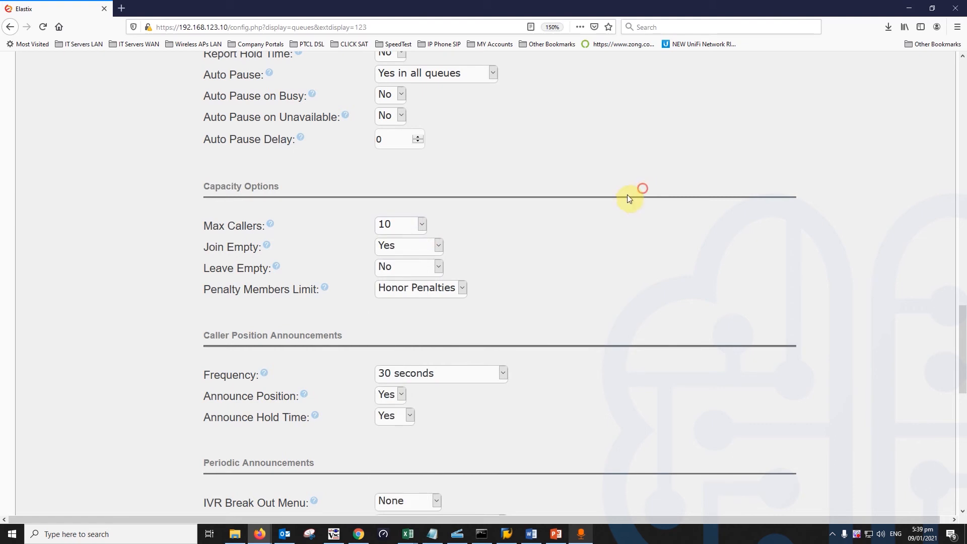
- Set the Frequency of the Caller Position Announcements to 30 seconds
scroll(443, 291, down, 2)
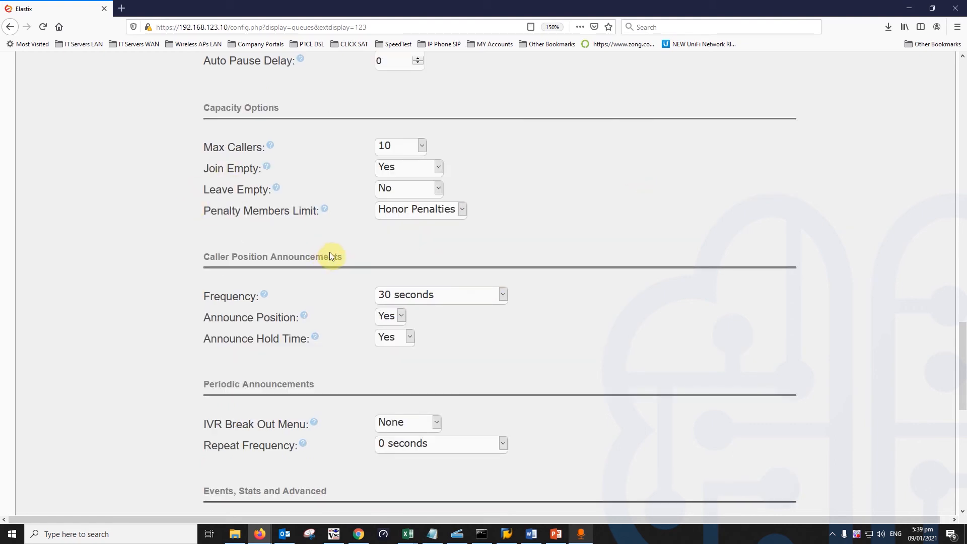
scroll(276, 289, down, 1)
scroll(277, 289, down, 2)
drag(204, 178, 342, 177)
click(345, 177)
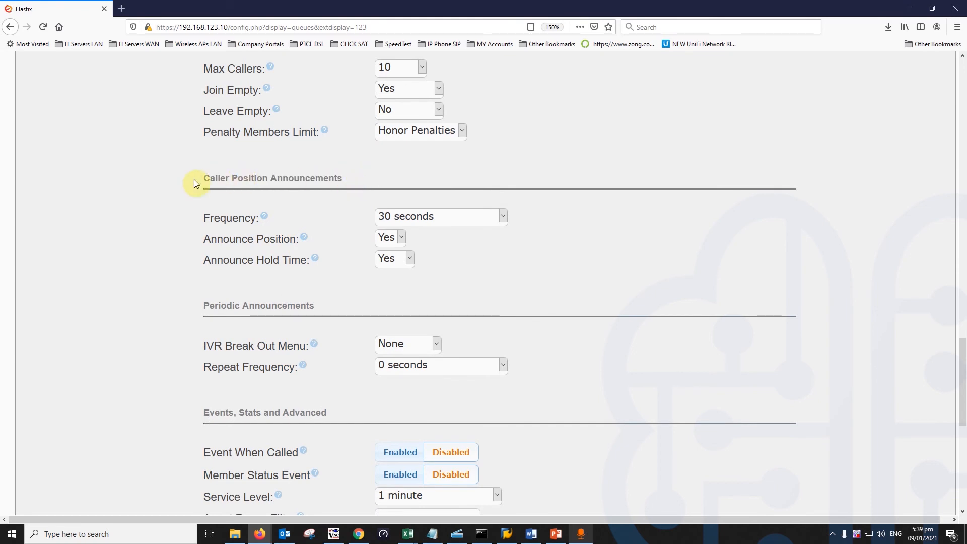
drag(199, 178, 347, 180)
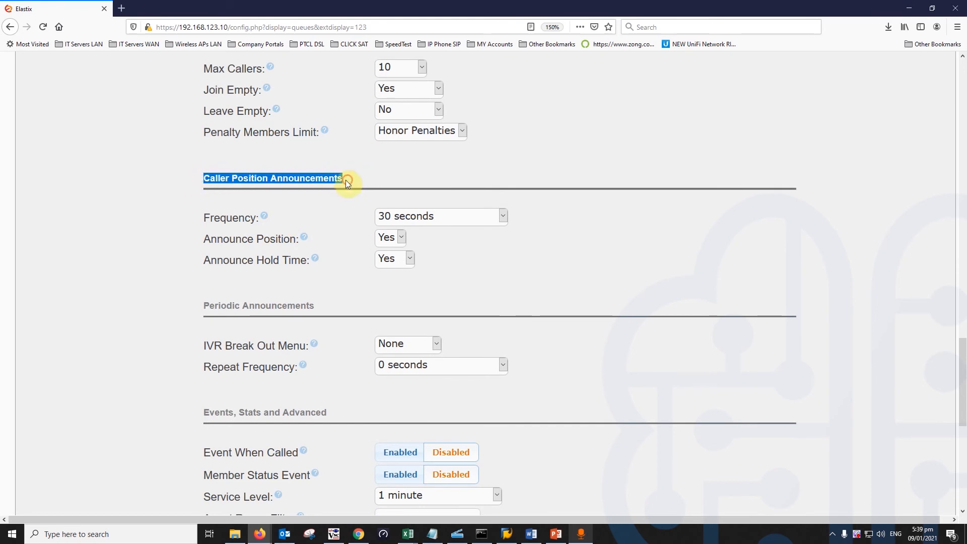
click(352, 171)
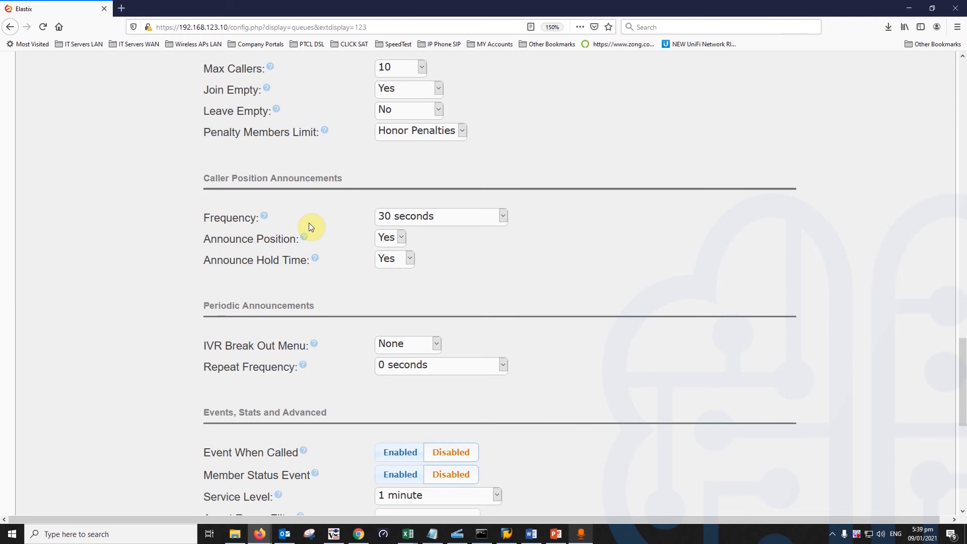
click(437, 218)
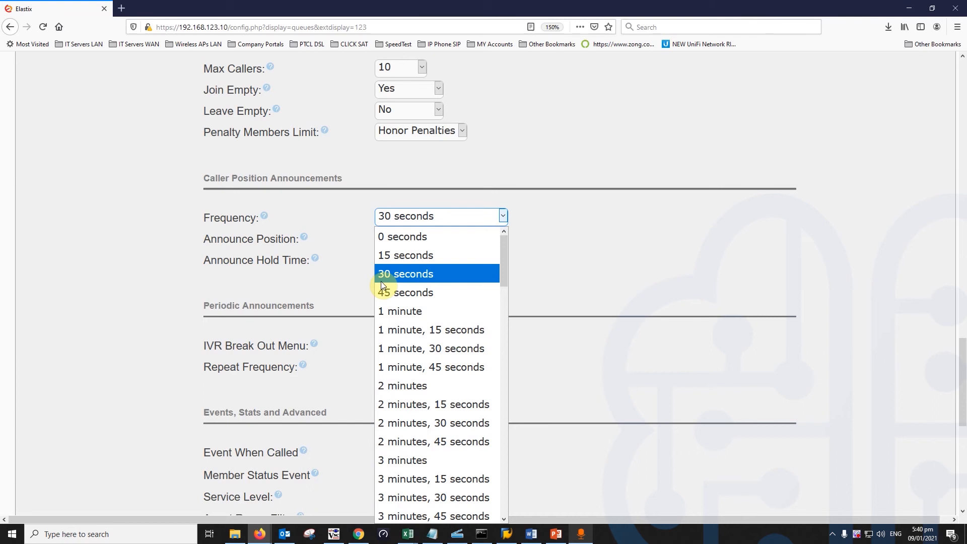
click(432, 274)
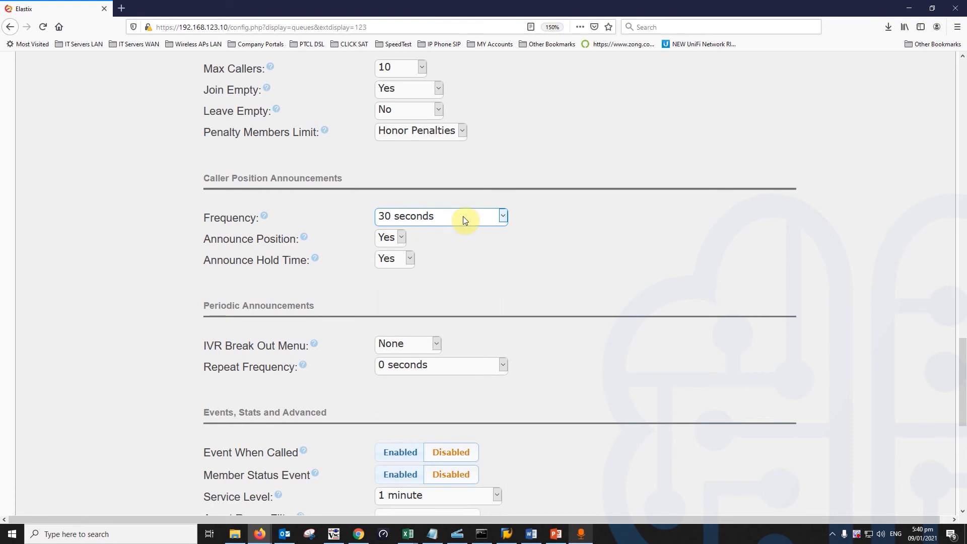
- Set Announce Position to Yes in the Caller Position Announcements
click(401, 238)
click(222, 238)
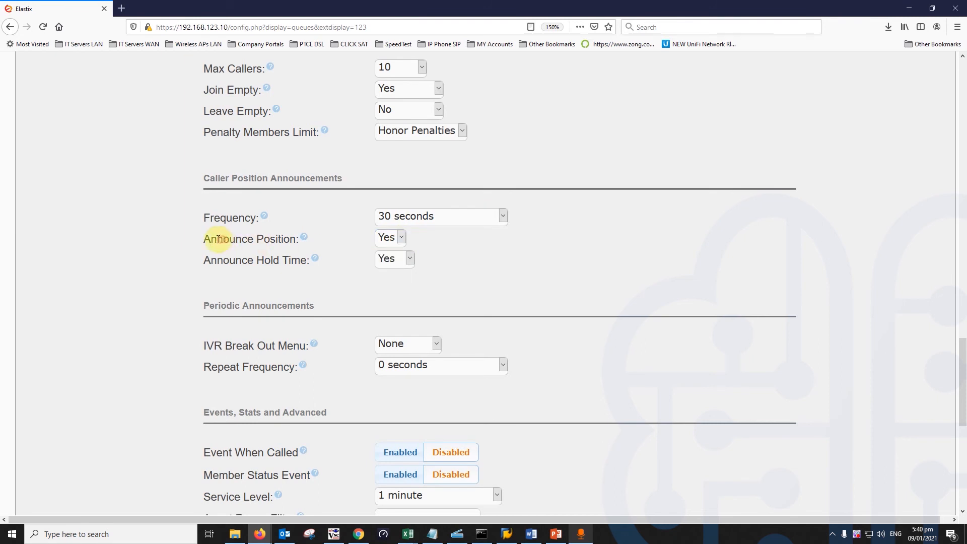
drag(210, 239, 291, 239)
click(402, 238)
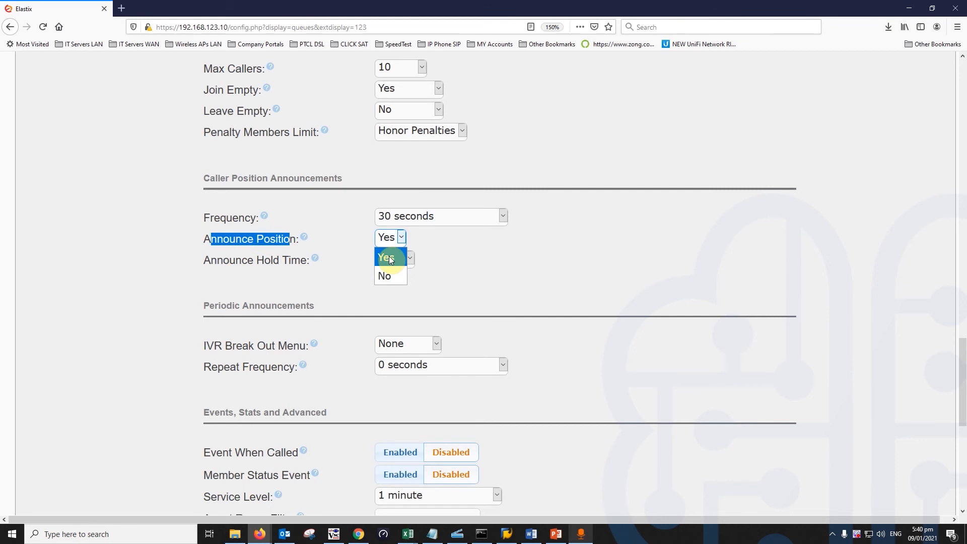
click(393, 259)
- Check the choices for Announce Hold Time and set it to Yes
drag(204, 260, 348, 272)
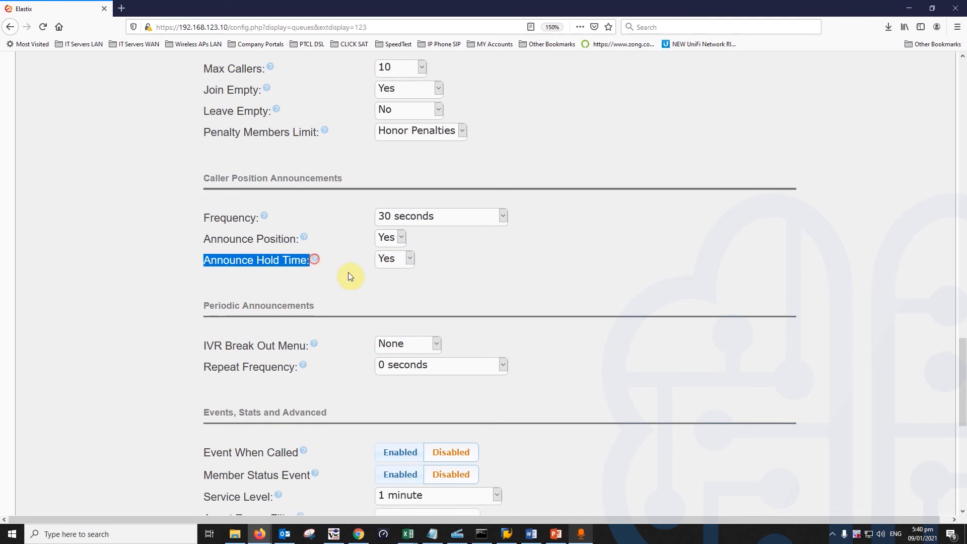
click(409, 258)
click(413, 257)
click(413, 256)
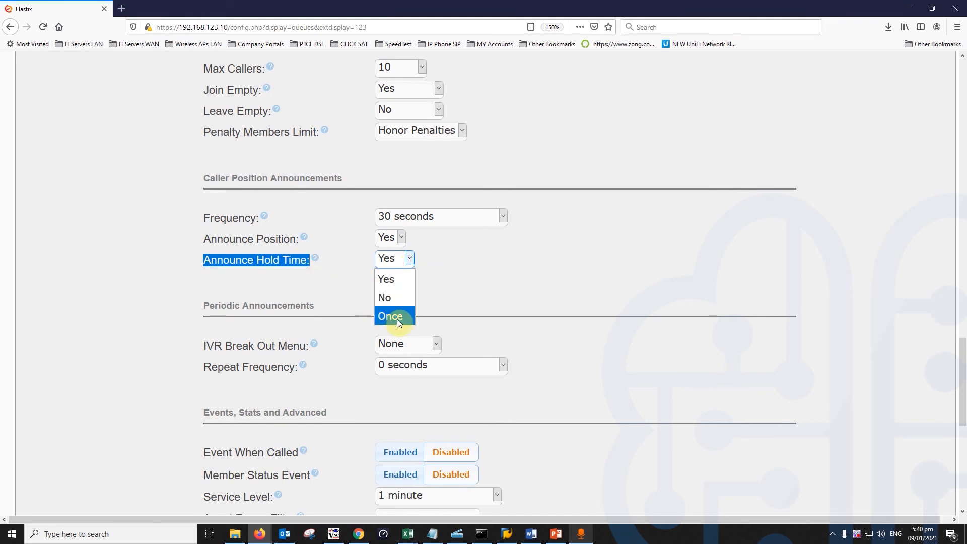
click(400, 281)
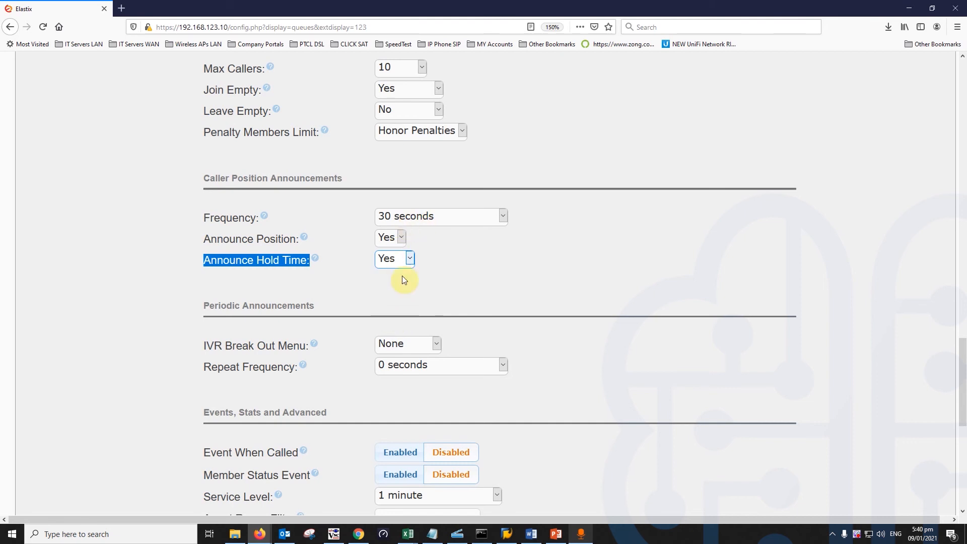
- Try Announce Hold Time as Once with Announce Position at Yes, and return Announce Hold Time to Yes
click(401, 238)
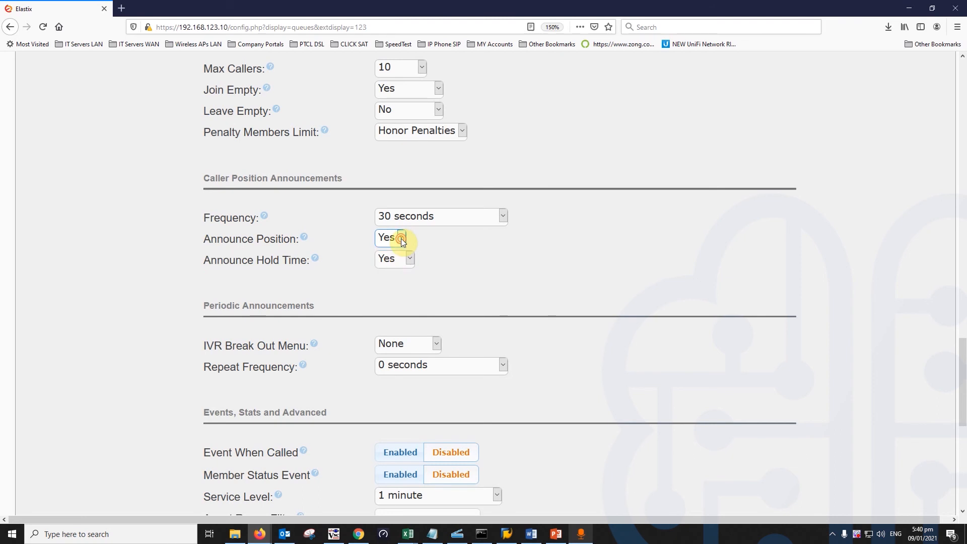
click(398, 256)
click(402, 260)
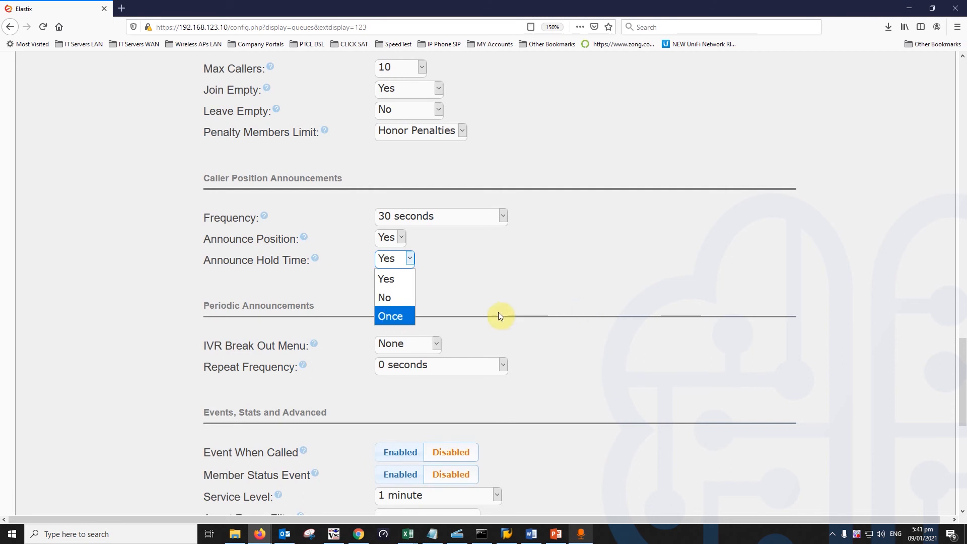
click(392, 315)
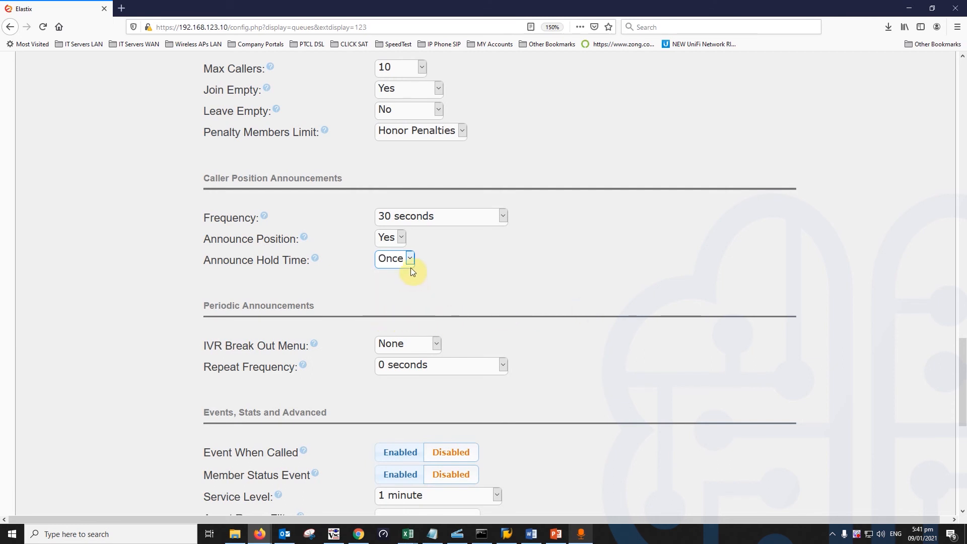
click(410, 260)
click(410, 280)
- Set the IVR Break Out Menu under Periodic Announcements to IVR Dial
scroll(274, 339, down, 2)
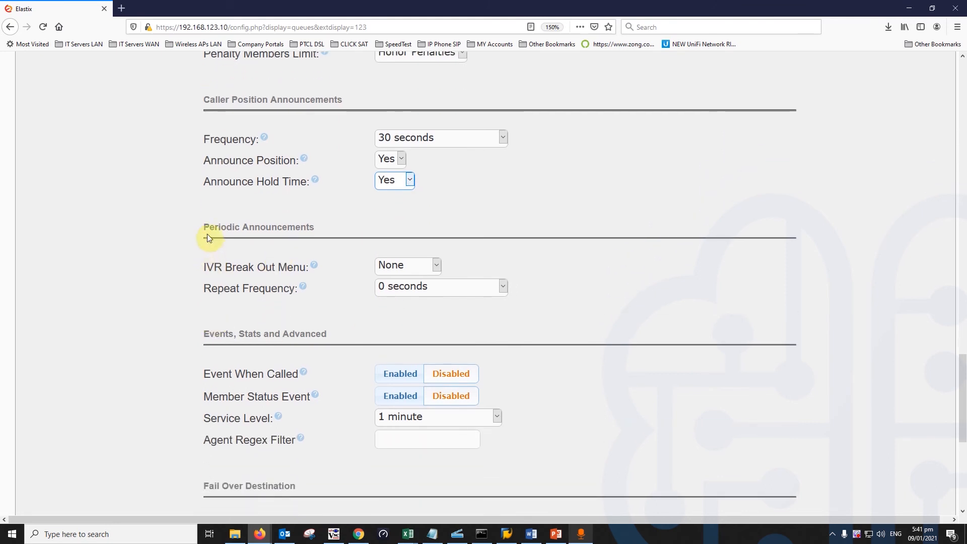
mouse_move(206, 268)
mouse_down()
mouse_move(315, 271)
mouse_move(206, 266)
mouse_up()
click(243, 268)
click(227, 266)
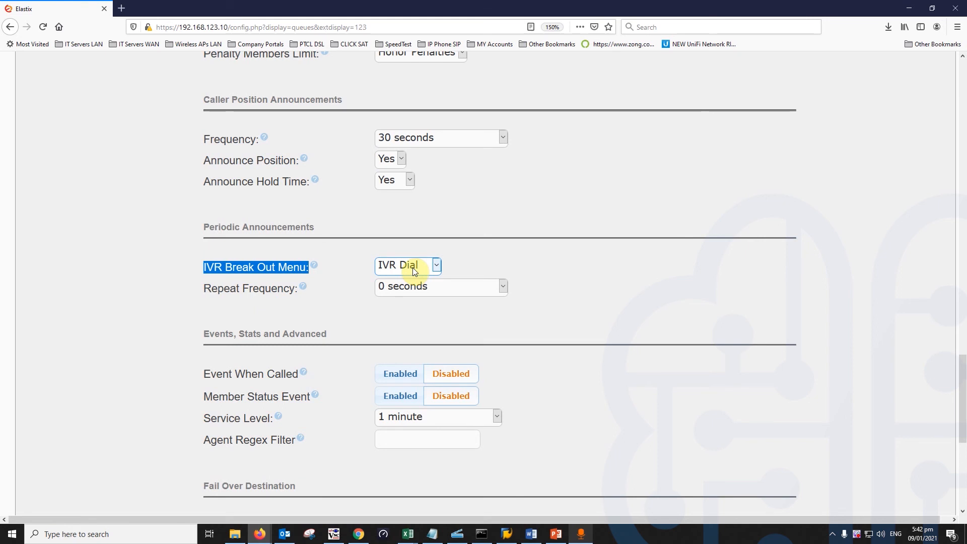
- Examine the Periodic Announcements' Repeat Frequency and its selectable durations
click(423, 286)
click(425, 285)
drag(240, 227, 346, 231)
click(356, 232)
click(427, 290)
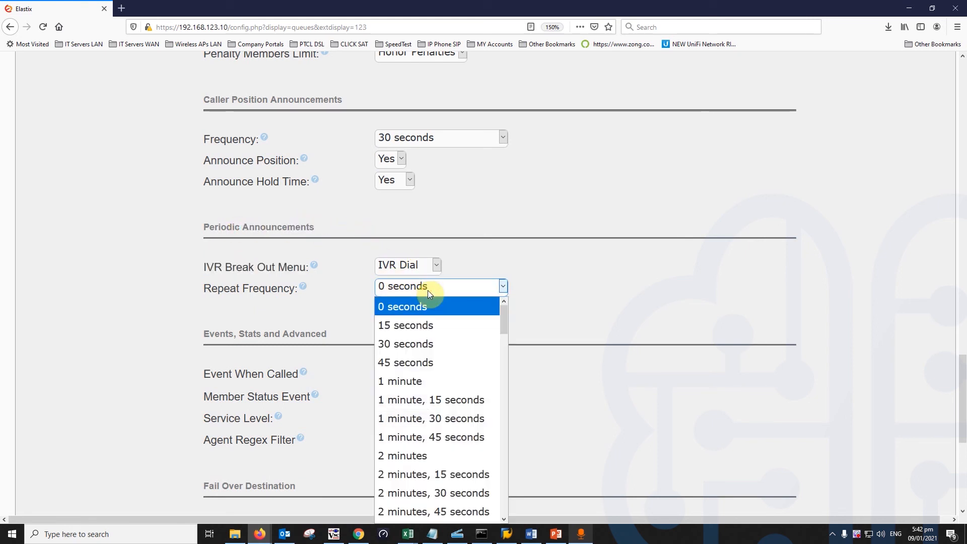
click(428, 290)
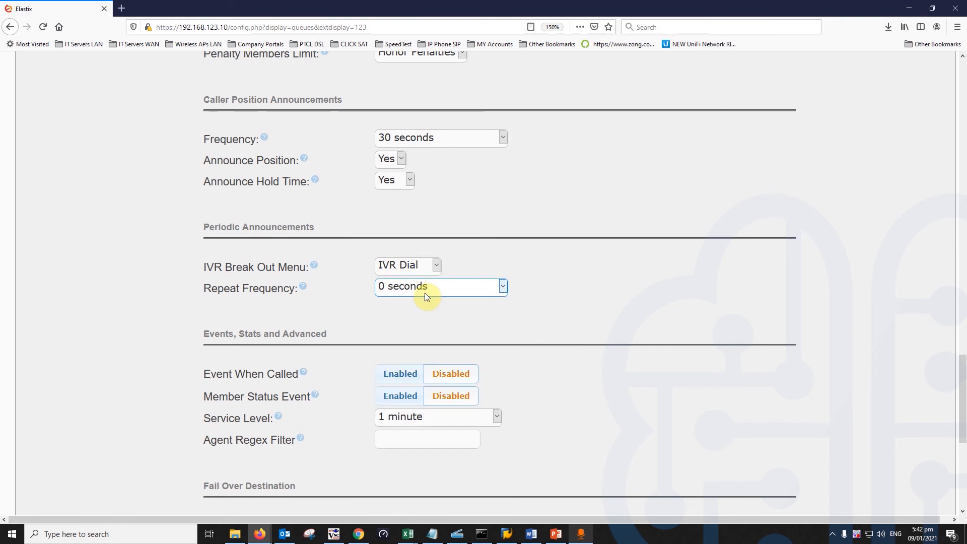
- Review the Service Level setting under Events, Stats and Advanced
scroll(383, 282, down, 5)
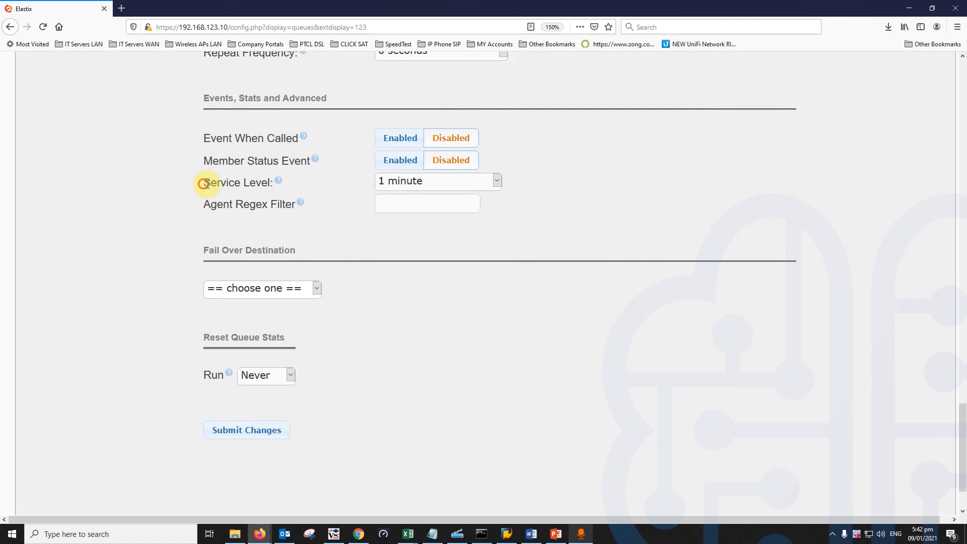
drag(205, 182, 296, 186)
click(282, 182)
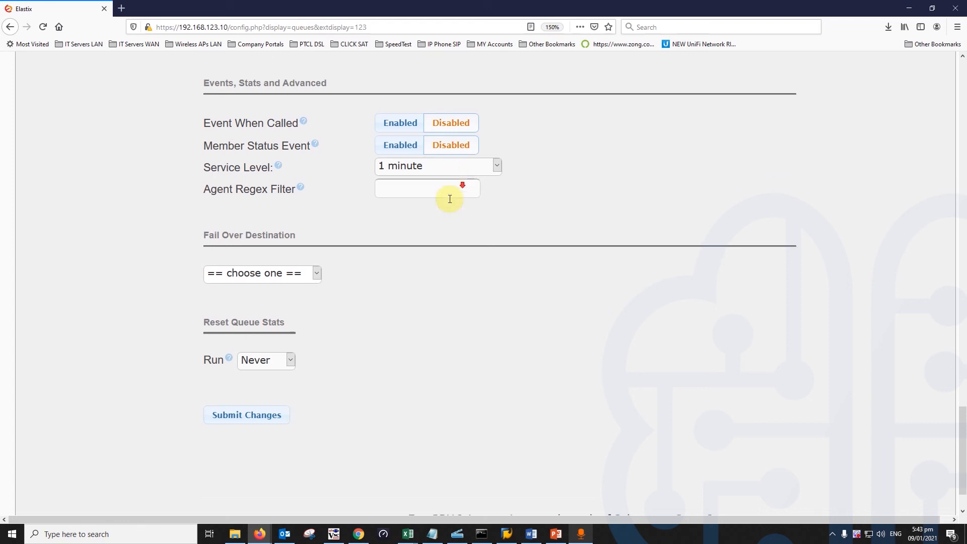
- Examine the Fail Over Destination setting together with the queue's Max Wait Time and Max Callers limits
scroll(433, 194, down, 2)
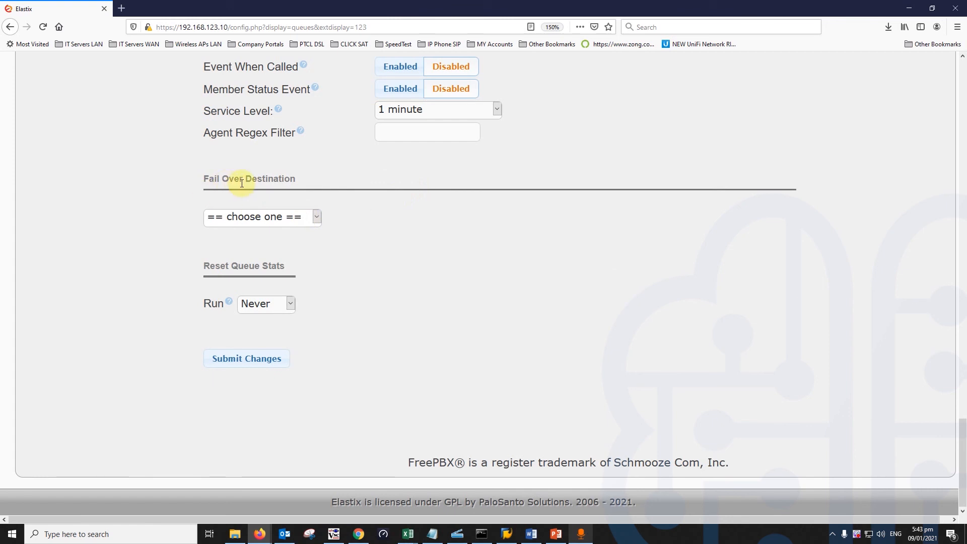
click(317, 217)
click(316, 217)
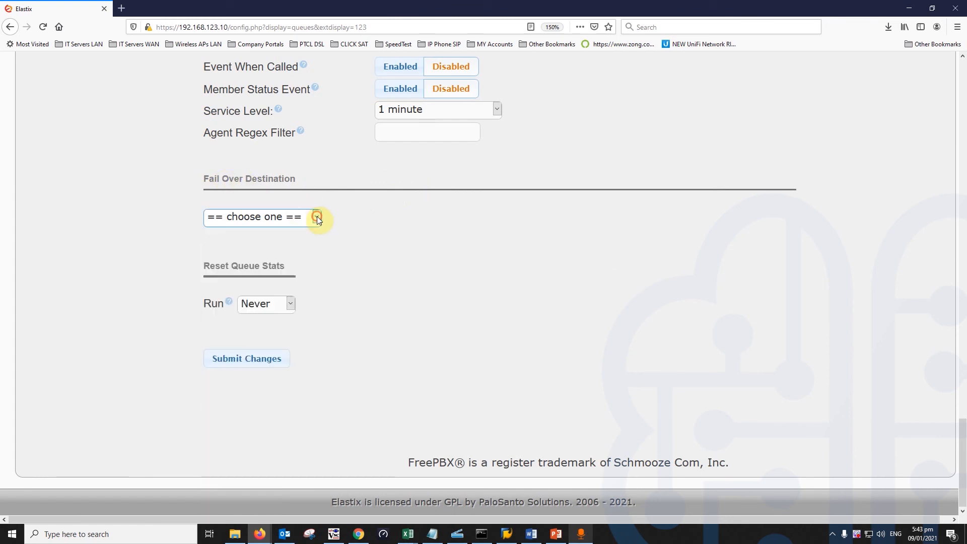
scroll(440, 219, up, 20)
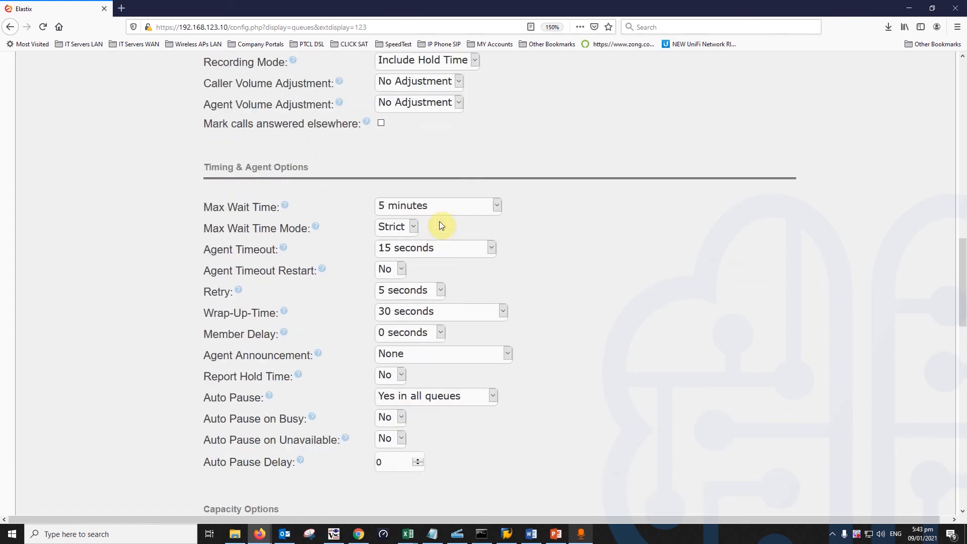
scroll(430, 263, down, 3)
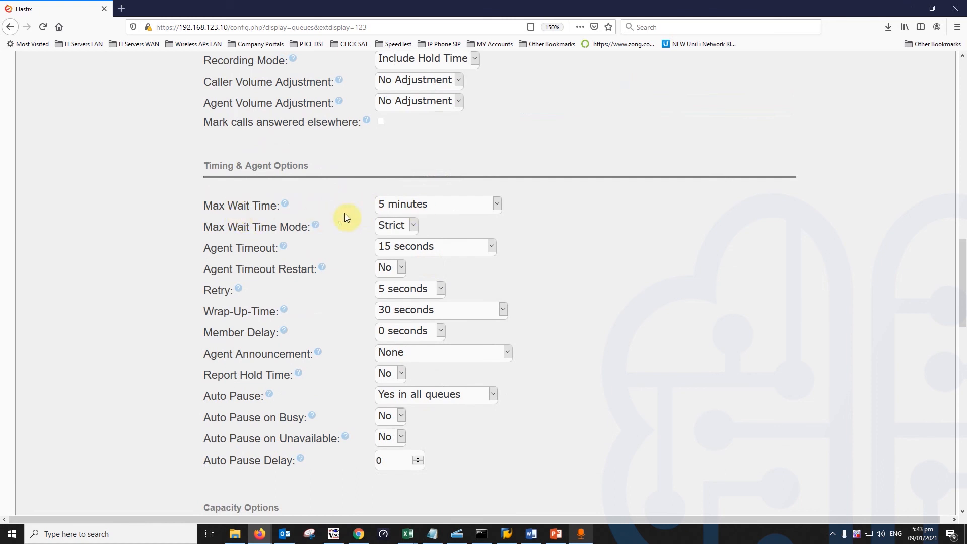
scroll(419, 207, down, 8)
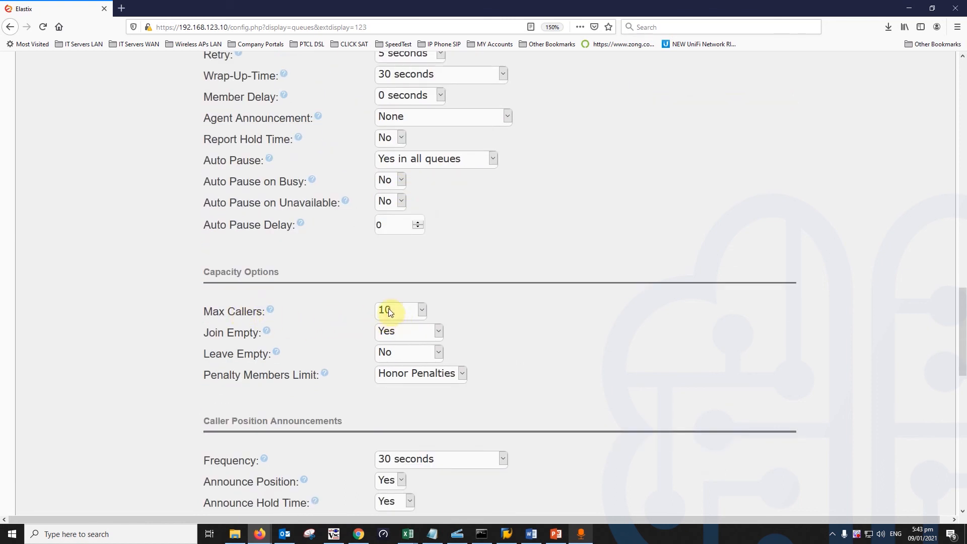
scroll(388, 352, down, 13)
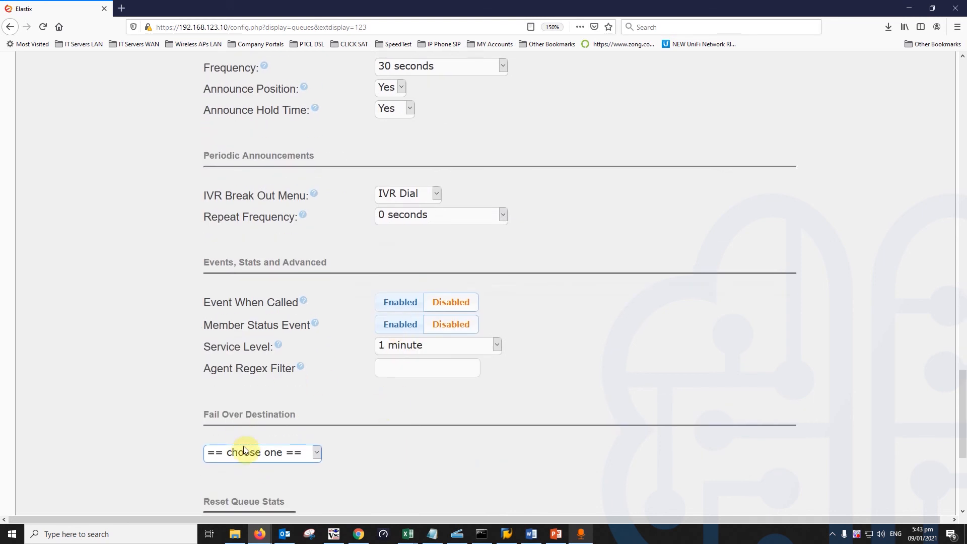
- Set the queue's Fail Over Destination to Queues with test <123> as the target queue
scroll(320, 451, up, 16)
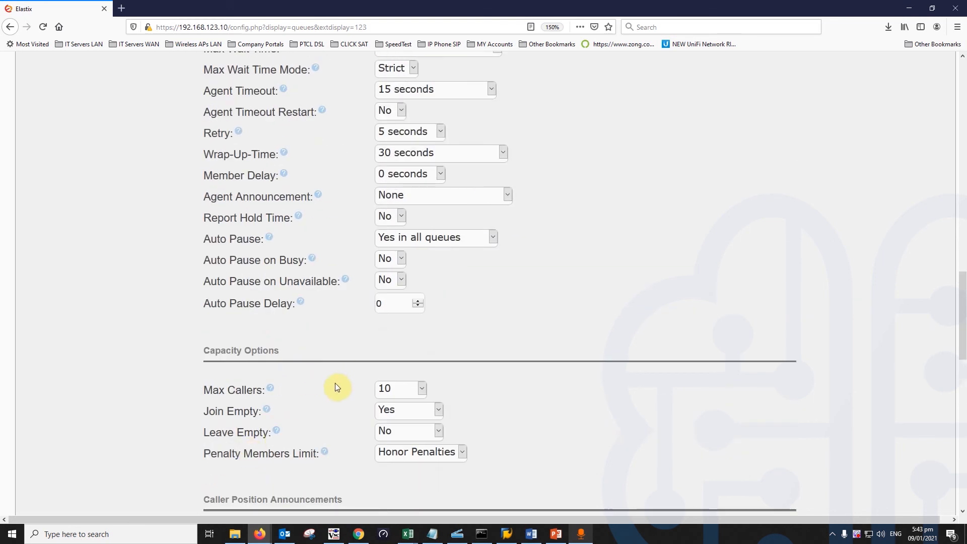
scroll(336, 386, up, 3)
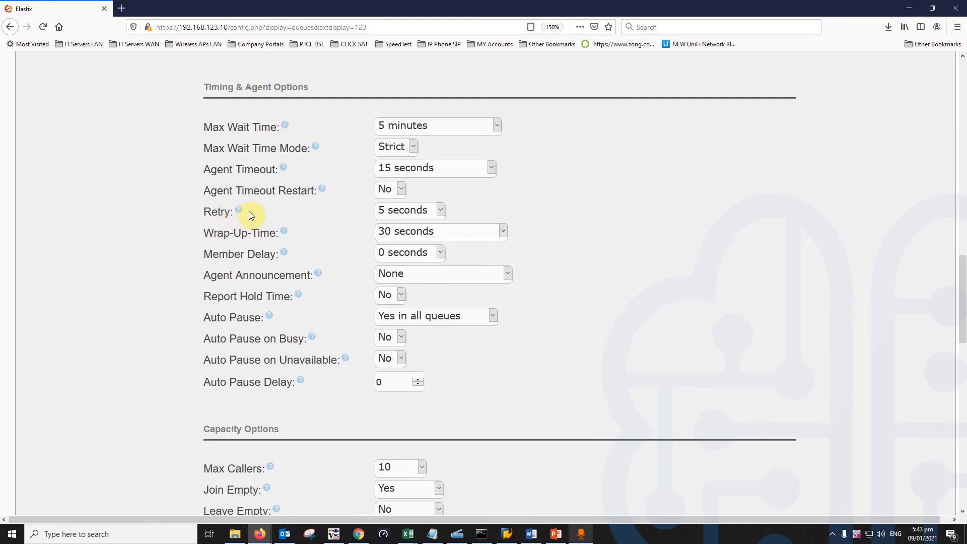
scroll(406, 175, down, 20)
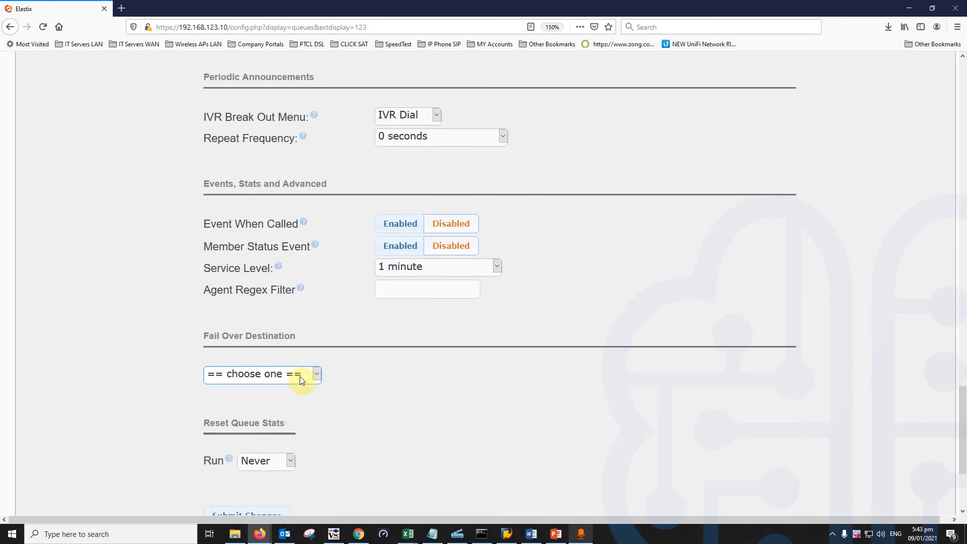
click(301, 380)
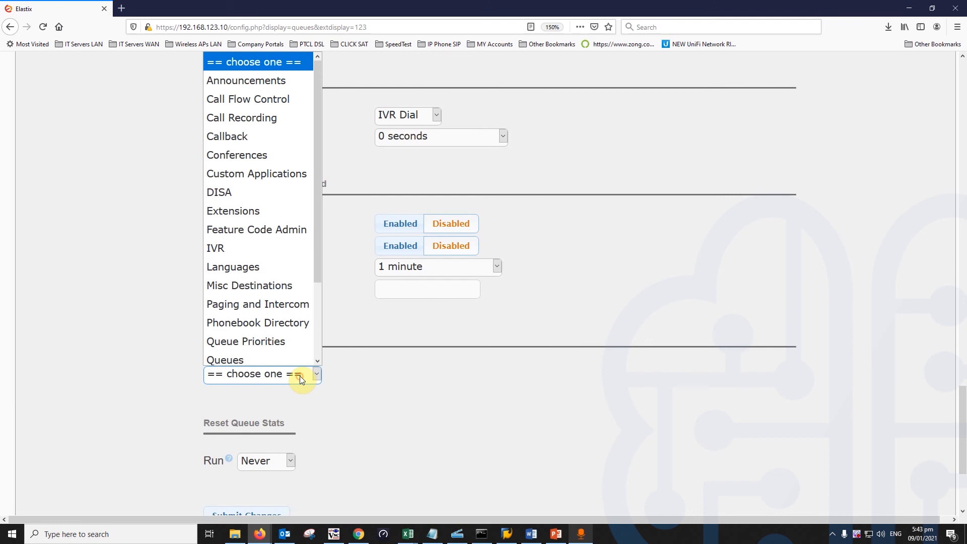
click(253, 360)
click(392, 377)
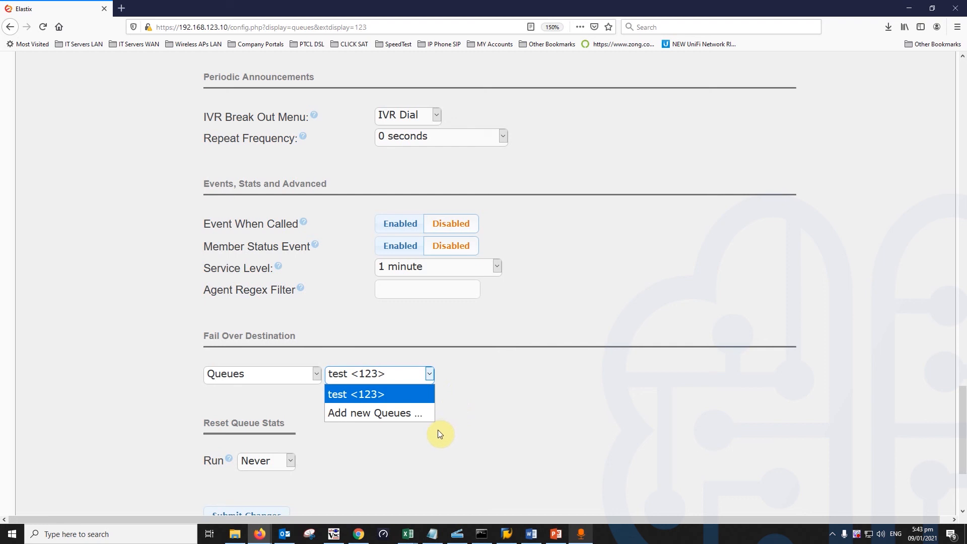
click(481, 408)
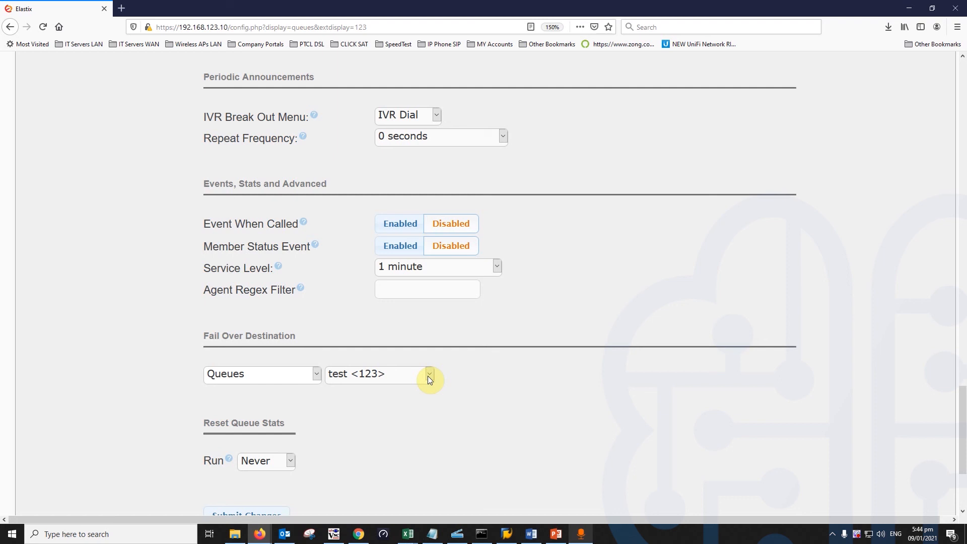
- Check the Timing & Agent Options against the Fail Over Destination and examine its available target queues
scroll(492, 361, up, 15)
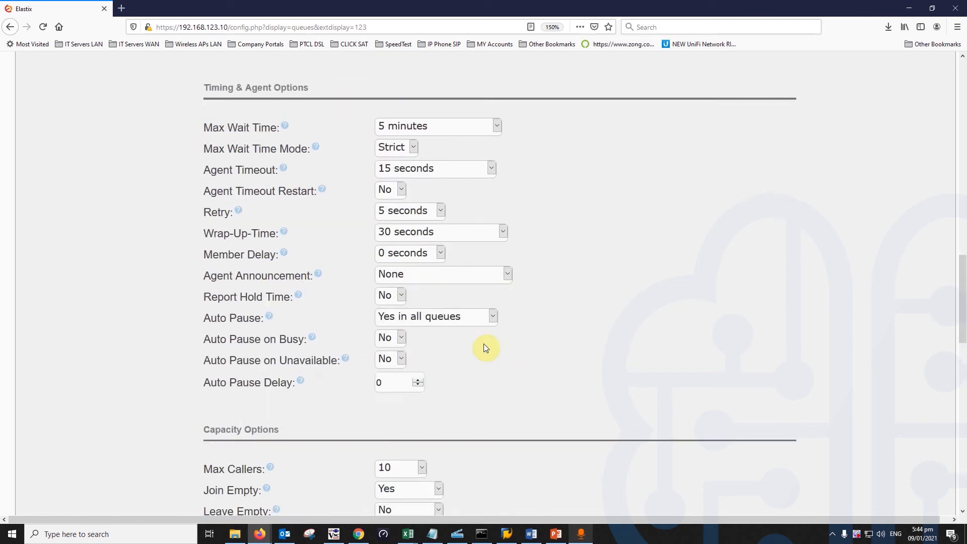
scroll(427, 264, up, 5)
scroll(400, 255, down, 20)
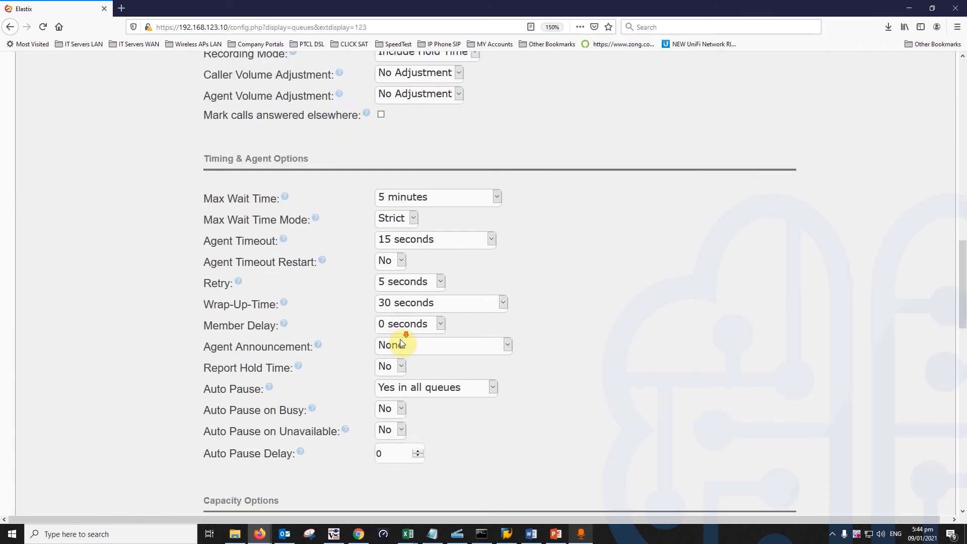
click(370, 294)
click(366, 313)
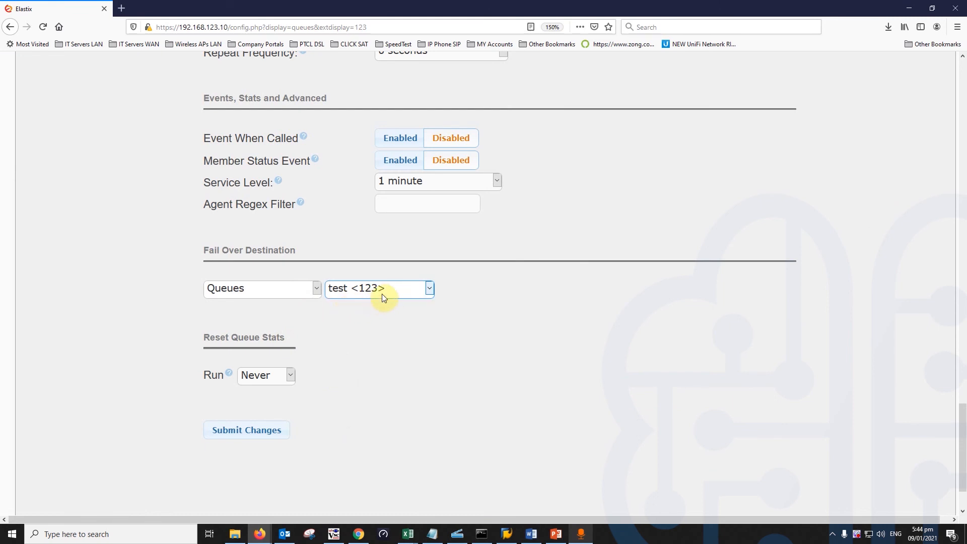
click(382, 294)
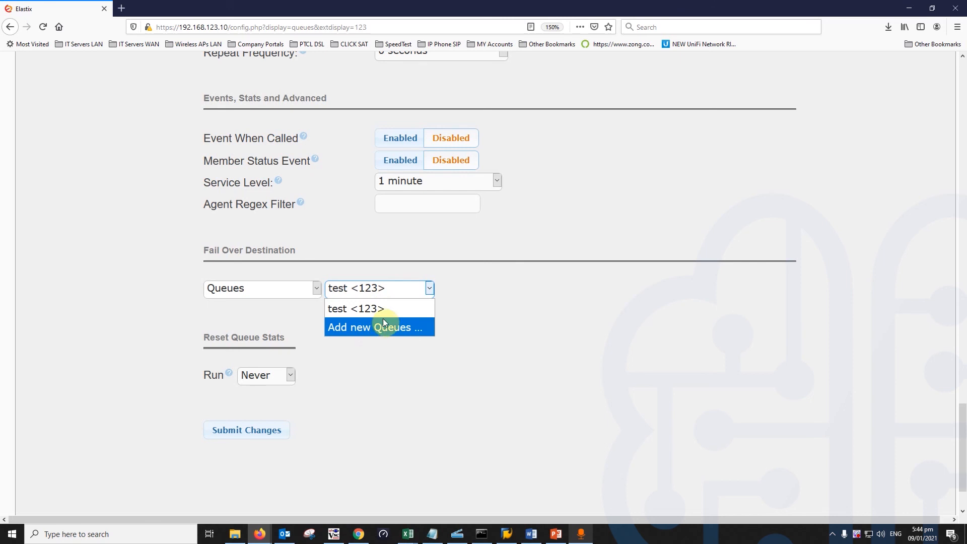
click(498, 301)
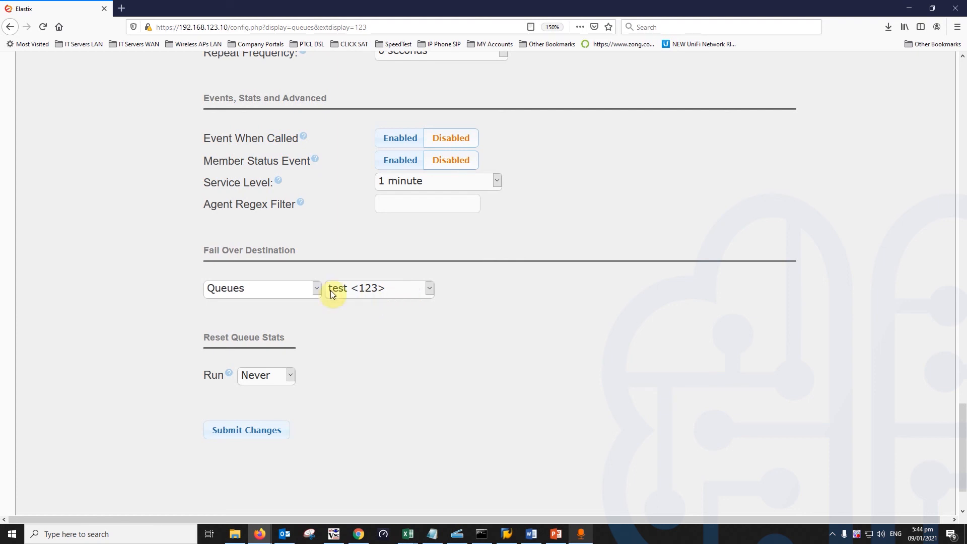
- Set the Run schedule under Reset Queue Stats to Custom
click(292, 377)
click(291, 377)
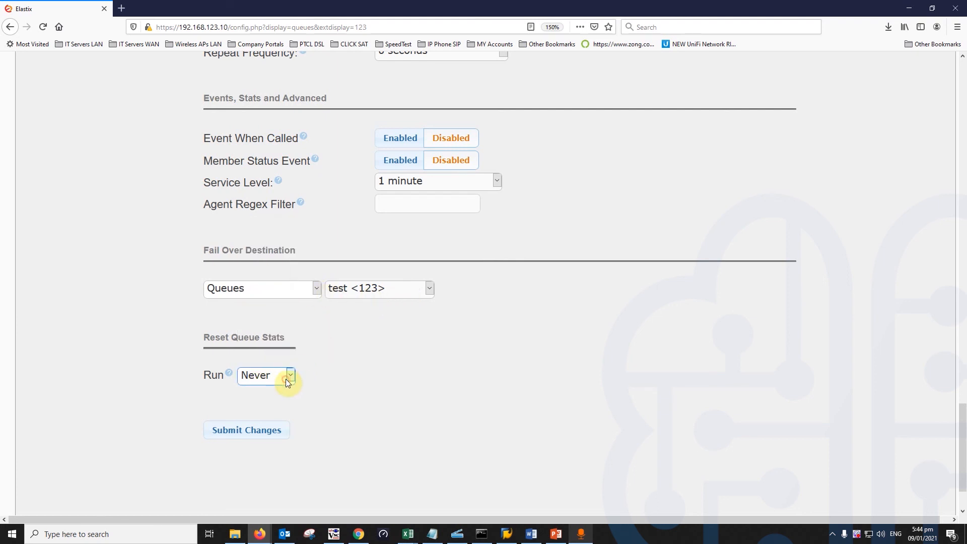
drag(286, 338, 204, 338)
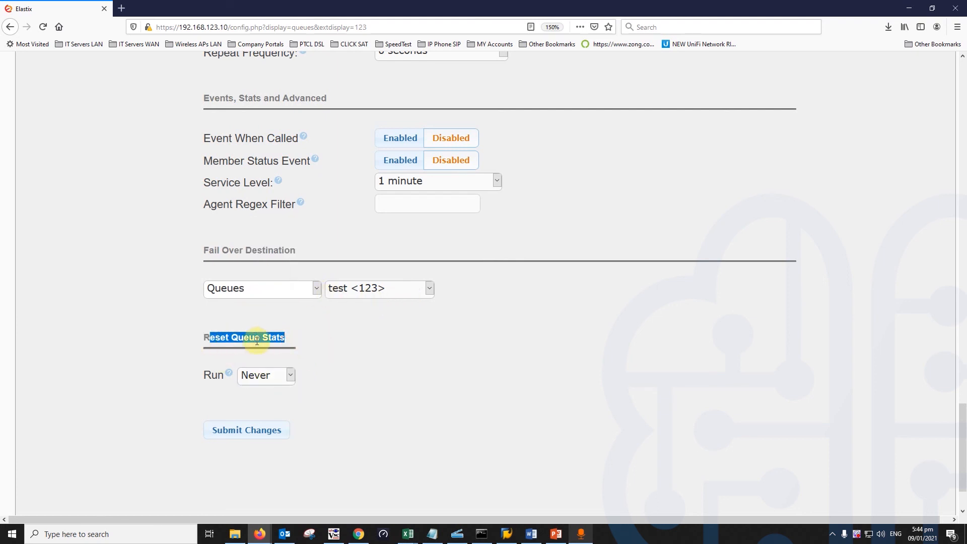
click(291, 377)
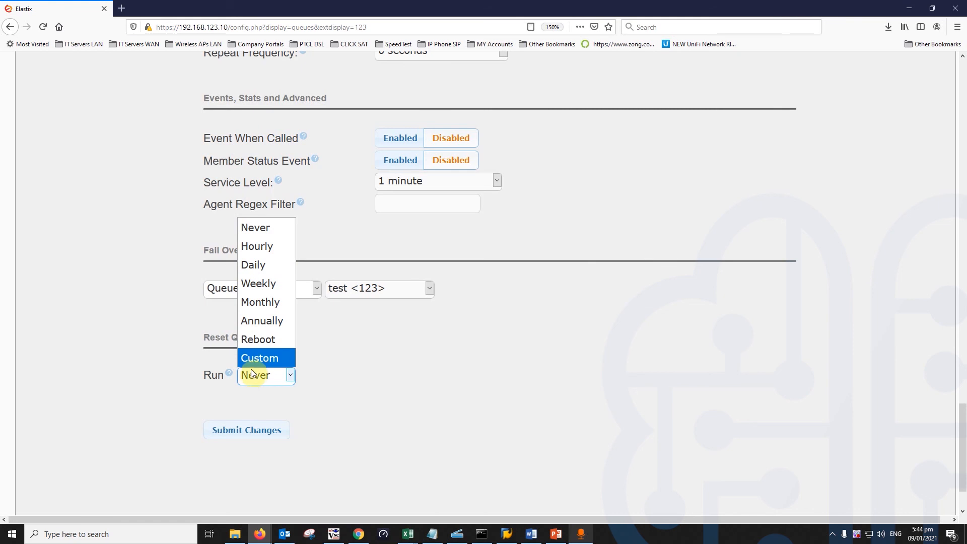
click(264, 359)
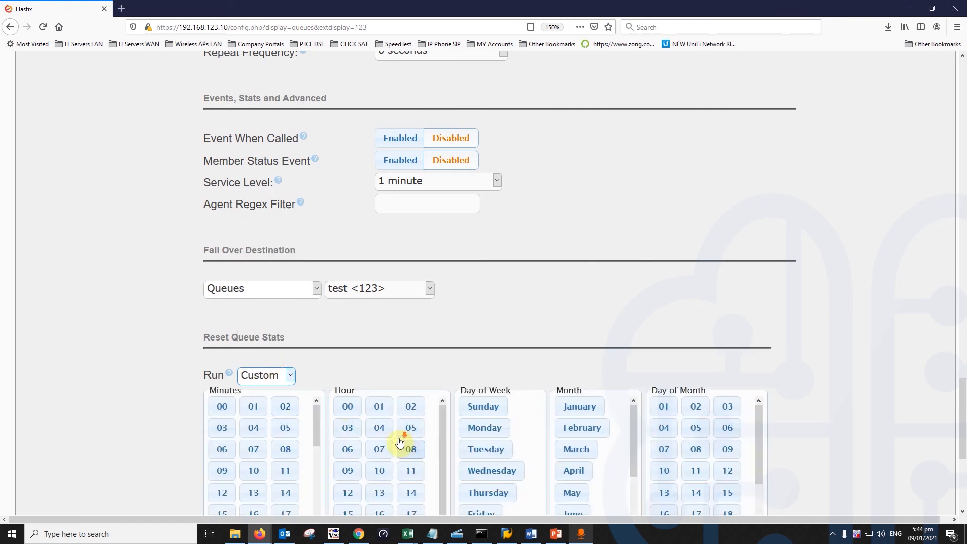
- Look over the custom schedule's minute, hour, day and month choices, and set Run back to Never
scroll(319, 255, down, 5)
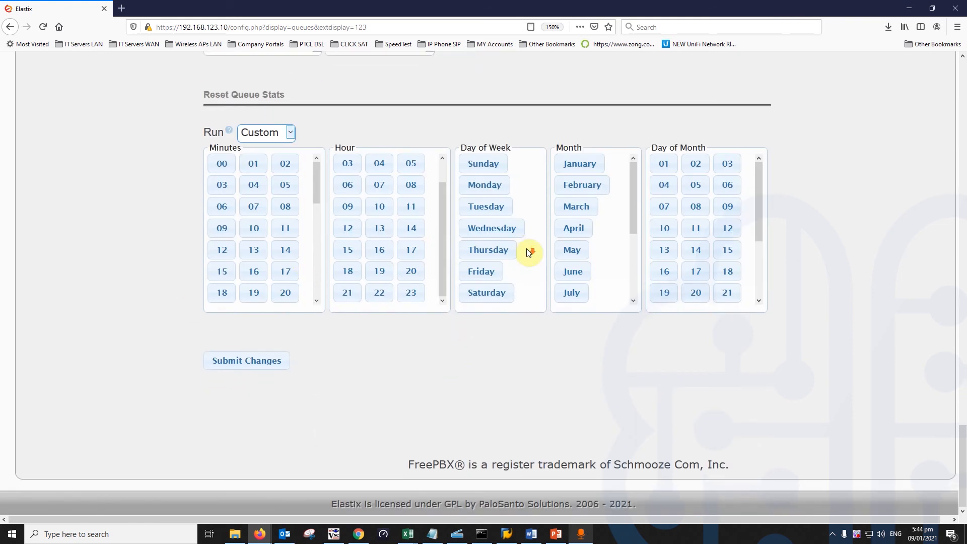
scroll(534, 247, up, 3)
scroll(666, 388, down, 3)
scroll(860, 352, down, 4)
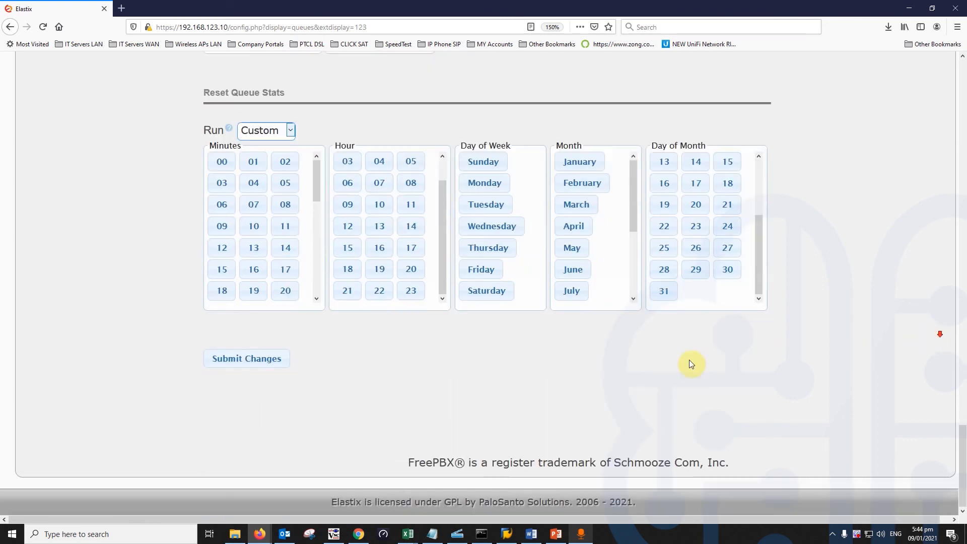
click(274, 152)
- Submit the changes to queue 123 and apply the new configuration
scroll(308, 364, up, 3)
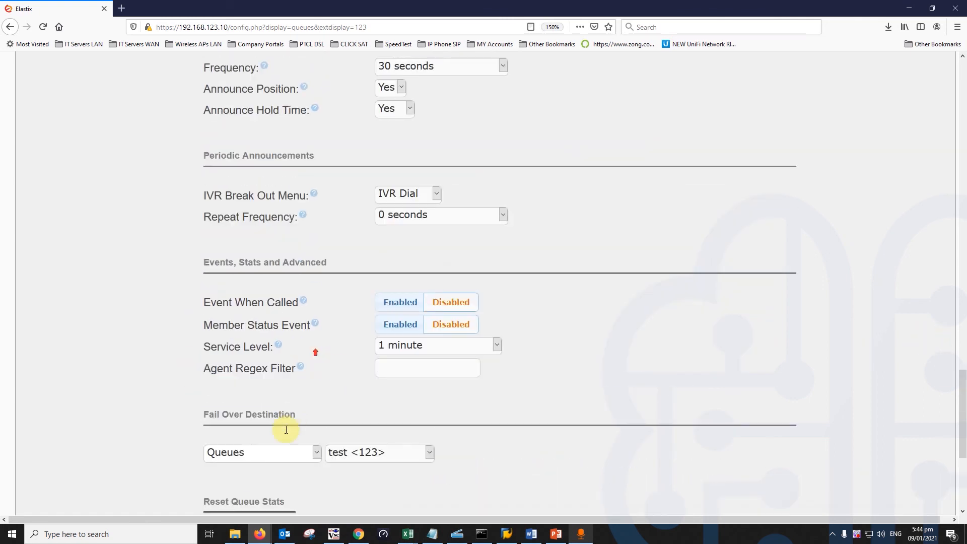
scroll(223, 446, down, 3)
click(240, 358)
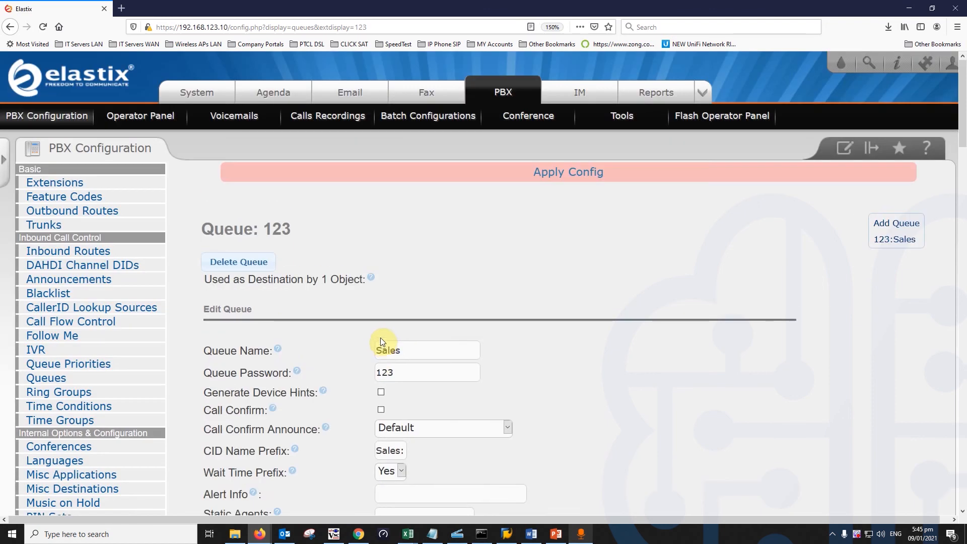
click(563, 172)
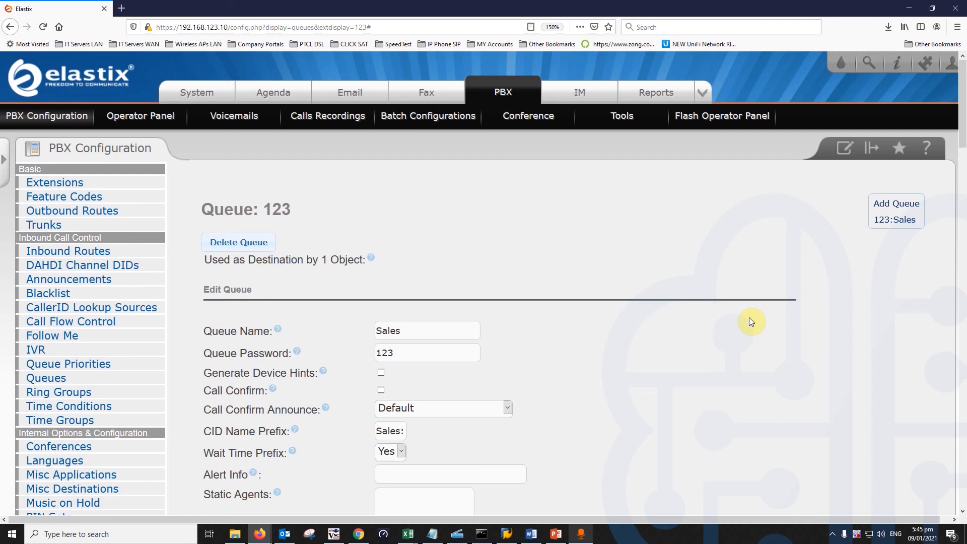
- Review the saved Sales queue's general, timing and agent, capacity, caller position and periodic announcement settings
scroll(377, 320, down, 10)
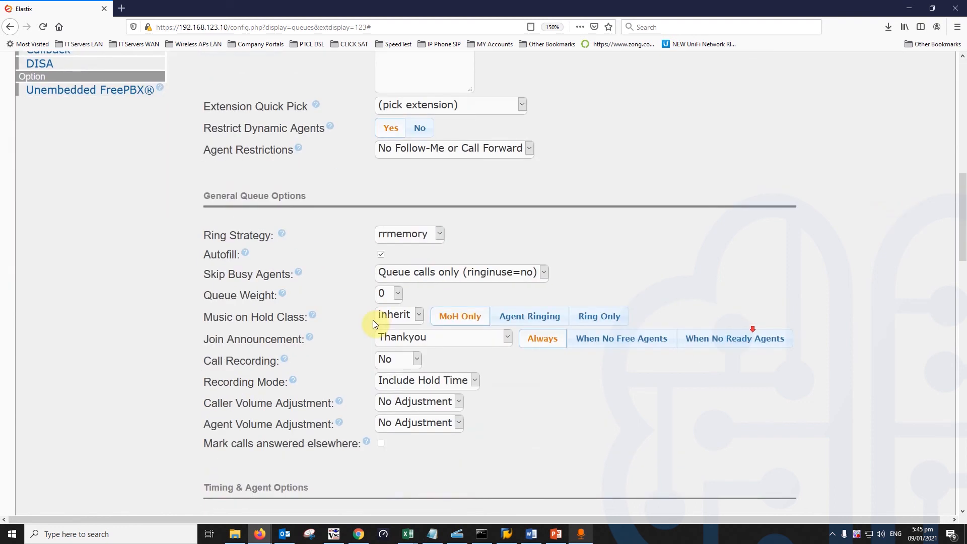
scroll(295, 361, down, 3)
scroll(295, 371, down, 6)
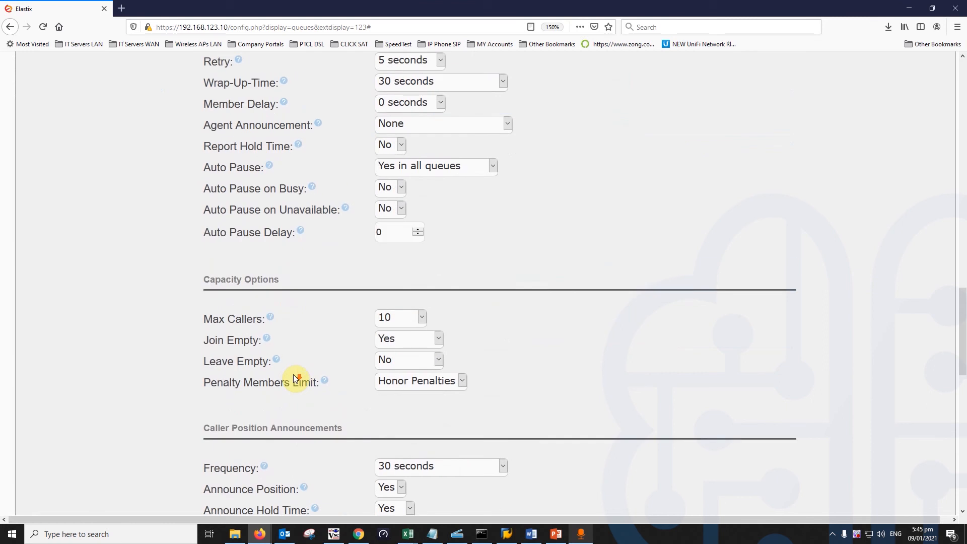
scroll(294, 379, down, 5)
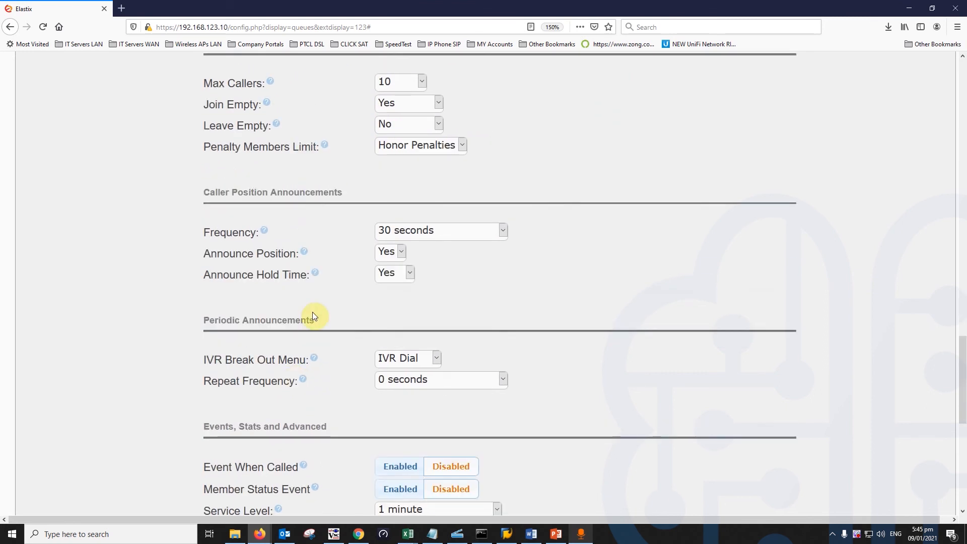
drag(223, 360, 302, 359)
scroll(282, 363, up, 8)
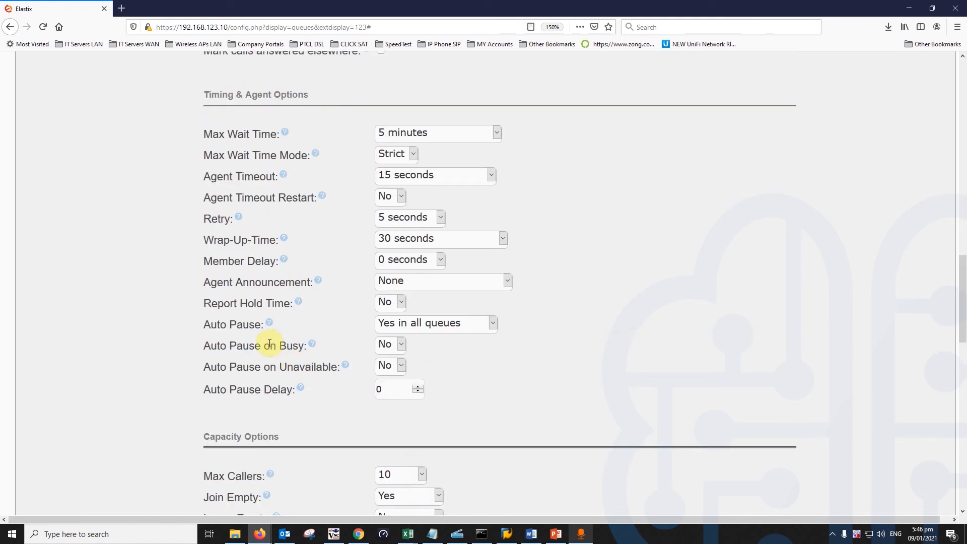
scroll(270, 346, up, 8)
scroll(514, 373, down, 8)
scroll(472, 336, down, 5)
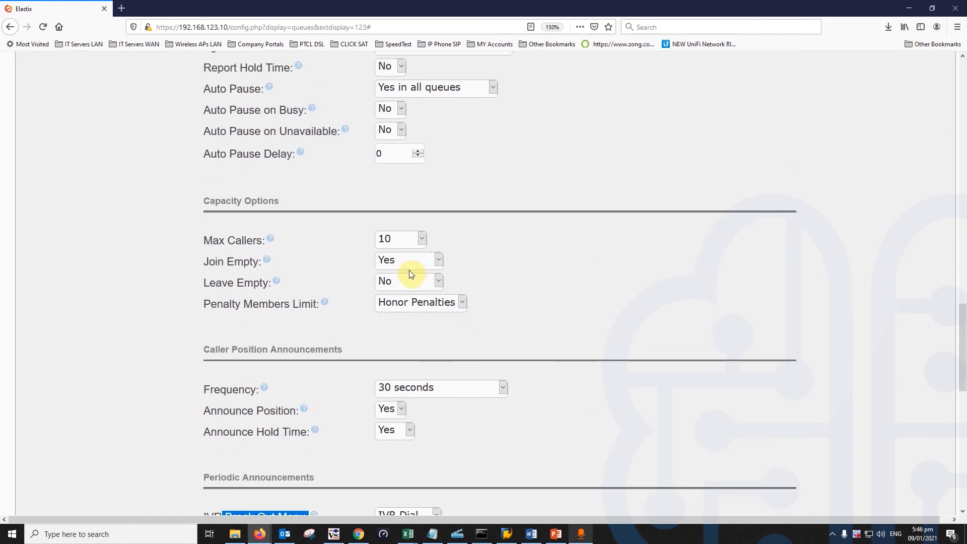
scroll(342, 373, down, 2)
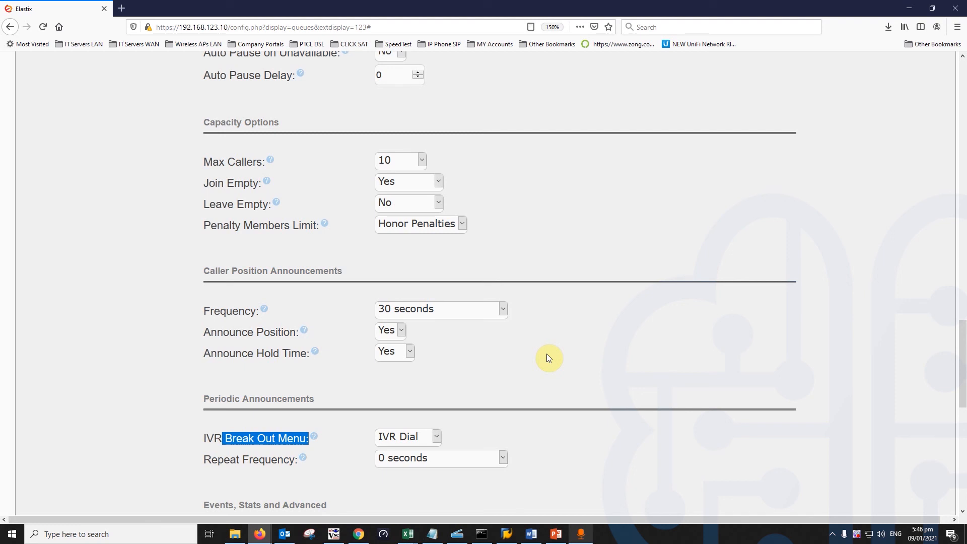
scroll(523, 222, down, 10)
scroll(428, 371, up, 4)
scroll(426, 372, down, 4)
scroll(347, 395, up, 15)
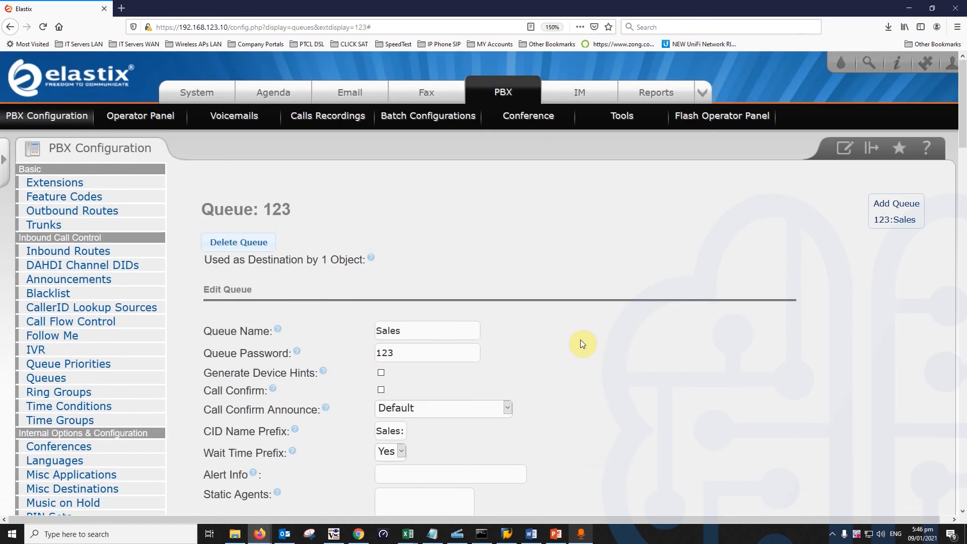